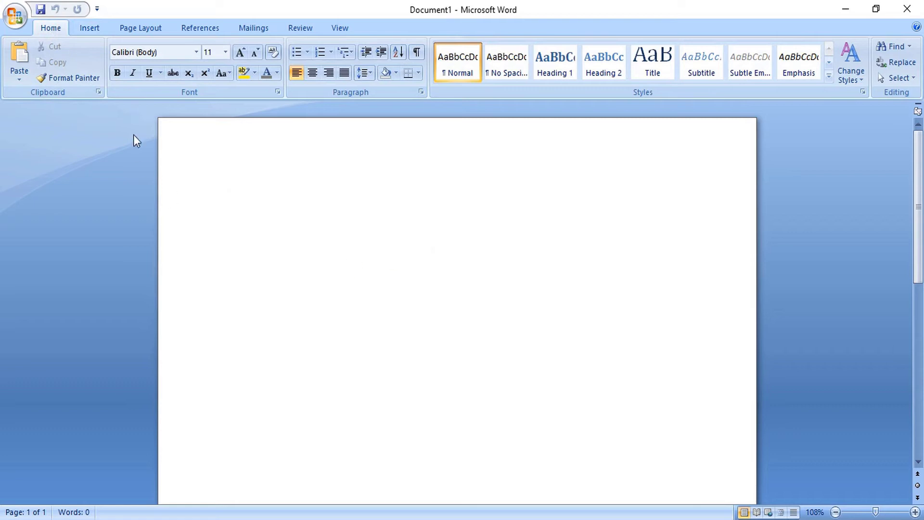
# - Draw a perfect circle with the Oval shape near the page centre, shifted slightly up and left
pyautogui.click(91, 32)
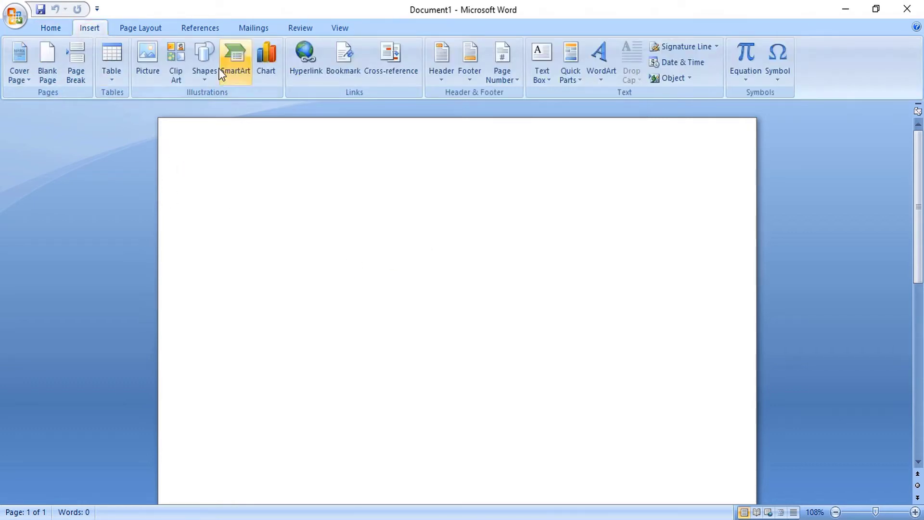
pyautogui.click(204, 63)
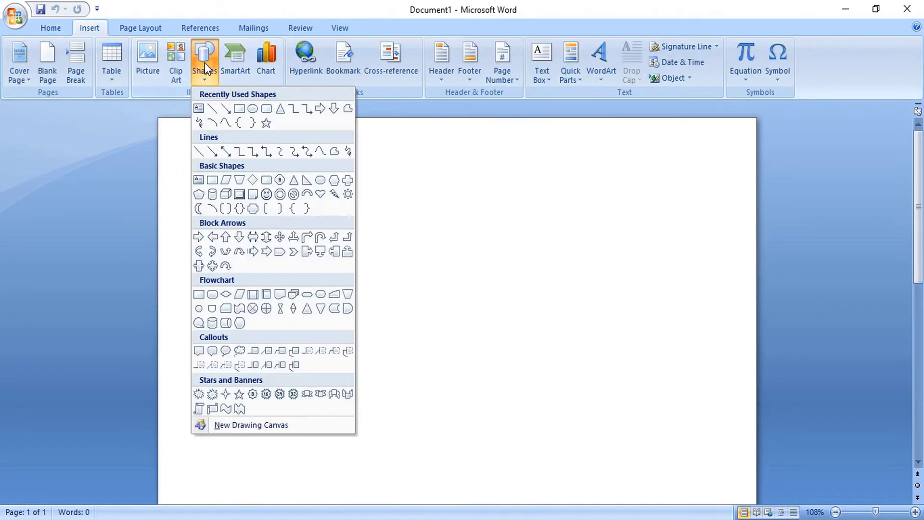
pyautogui.click(251, 113)
pyautogui.moveTo(369, 266); pyautogui.dragTo(564, 453)
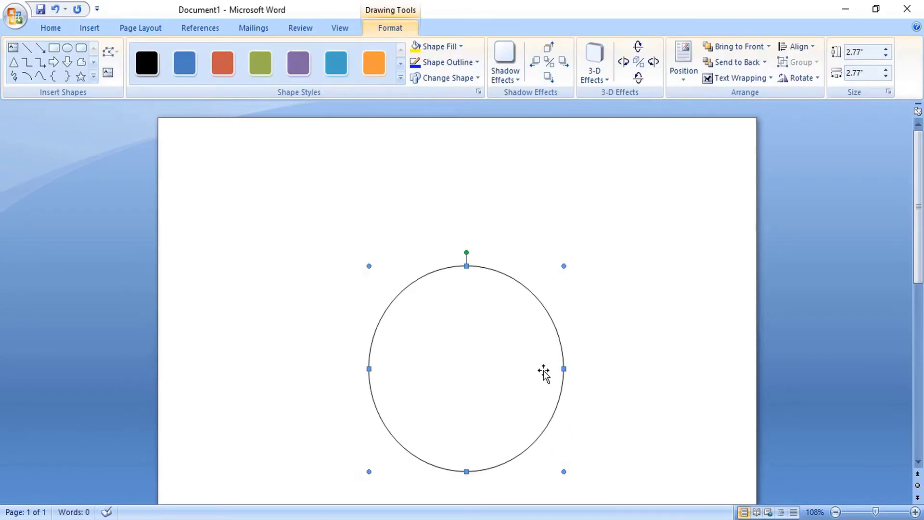
pyautogui.moveTo(525, 287); pyautogui.dragTo(509, 261)
pyautogui.click(532, 260)
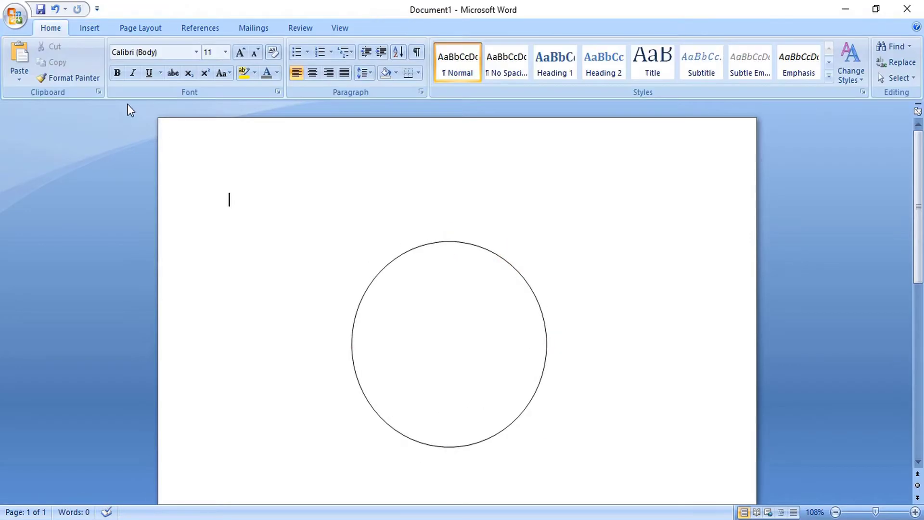
# - Draw a custom text box across the middle of the circle for the CFR text
pyautogui.click(85, 30)
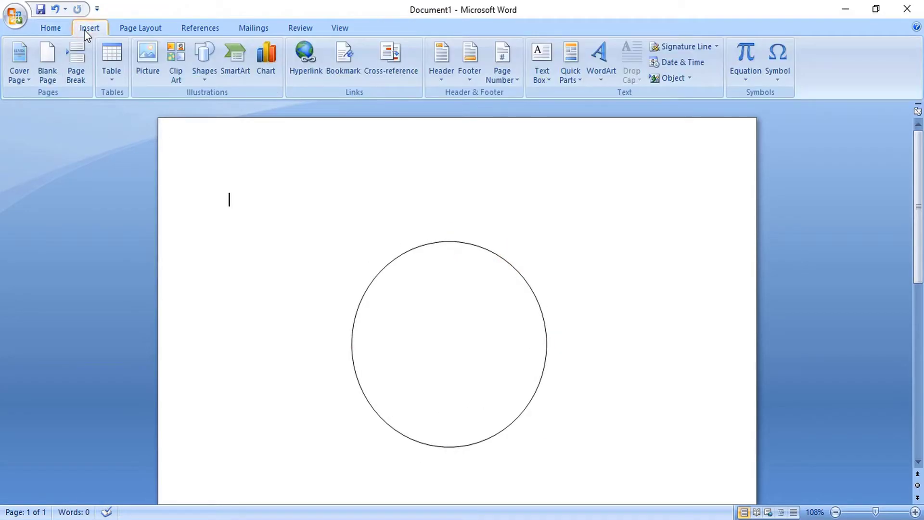
pyautogui.click(538, 58)
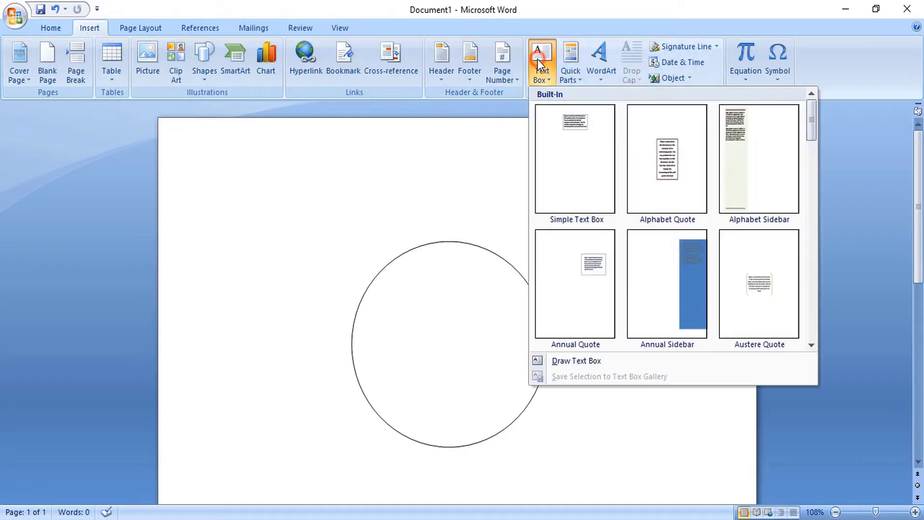
pyautogui.click(573, 360)
pyautogui.moveTo(302, 308)
pyautogui.mouseDown()
pyautogui.moveTo(419, 361)
pyautogui.moveTo(598, 383)
pyautogui.mouseUp()
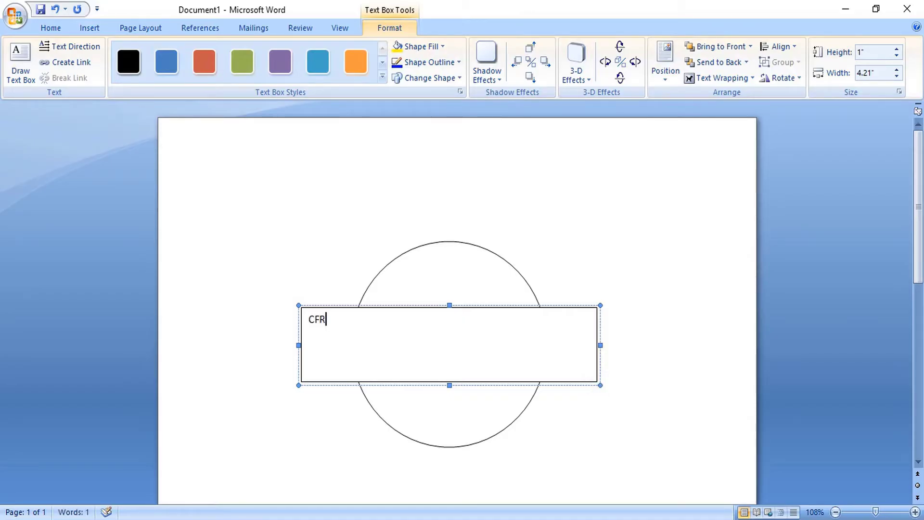
# - Set the CFR text box's line colour and fill colour to No Color
pyautogui.click(321, 309)
pyautogui.rightClick(322, 309)
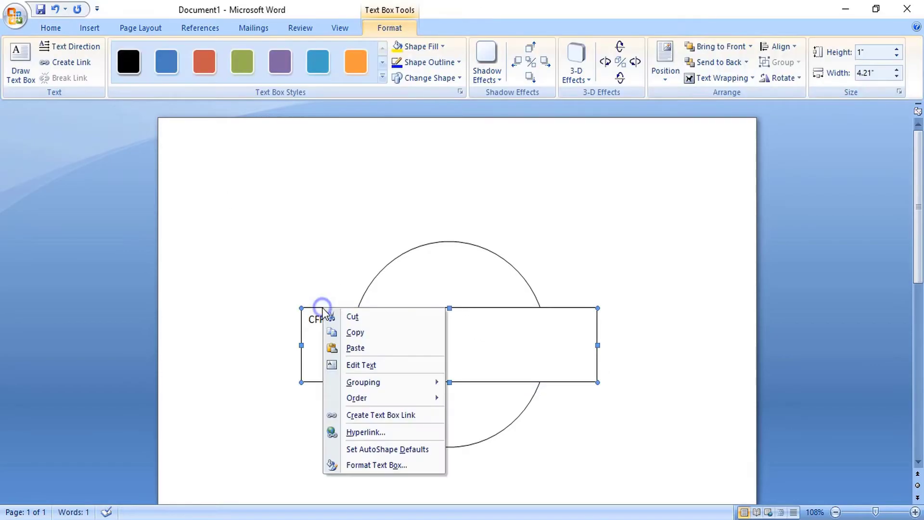
pyautogui.click(378, 465)
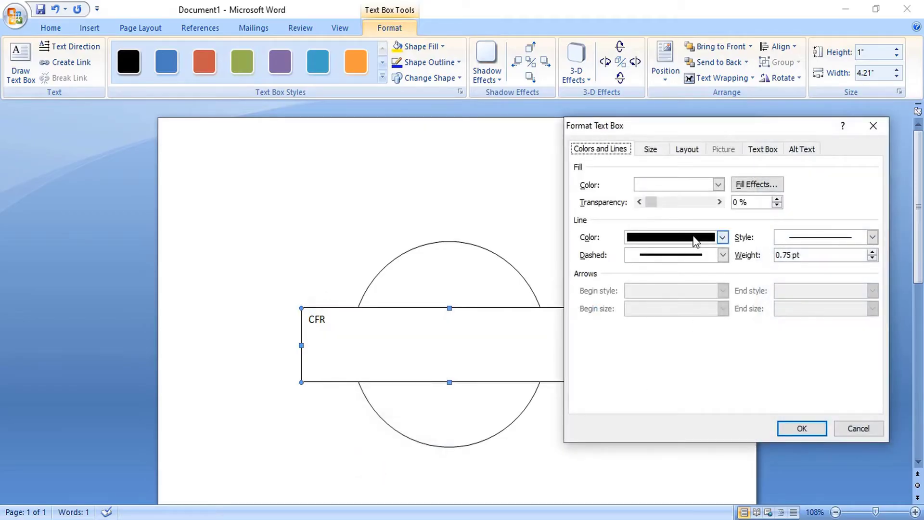
pyautogui.click(704, 237)
pyautogui.click(635, 359)
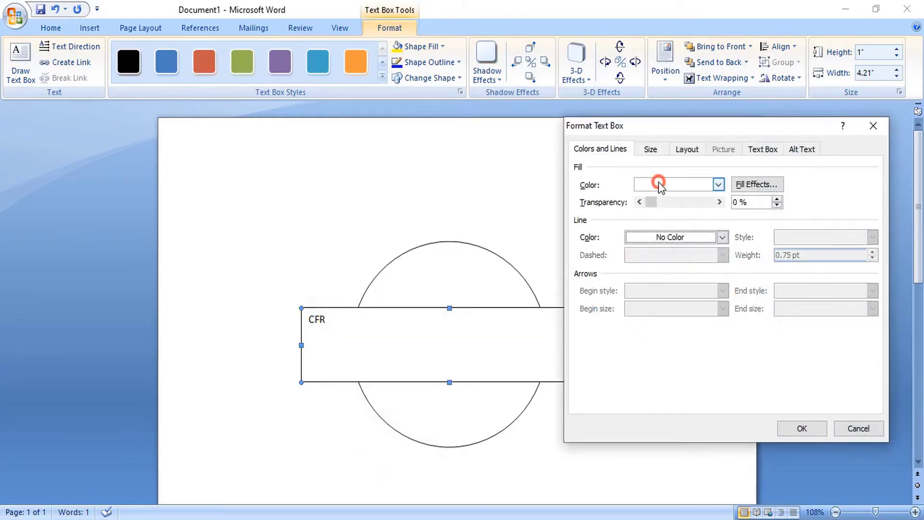
pyautogui.click(717, 184)
pyautogui.click(643, 306)
pyautogui.click(801, 428)
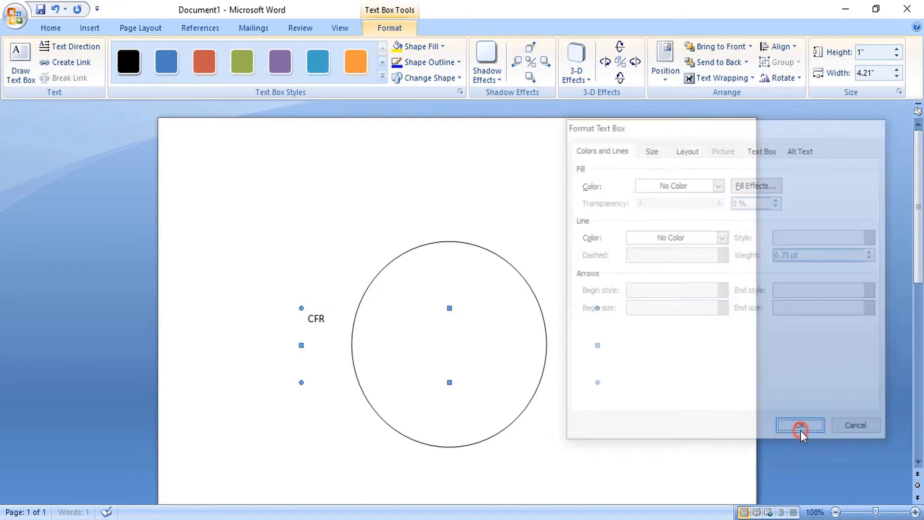
# - Format the CFR text as 72 pt Ethnocentric
pyautogui.moveTo(336, 317); pyautogui.dragTo(310, 313)
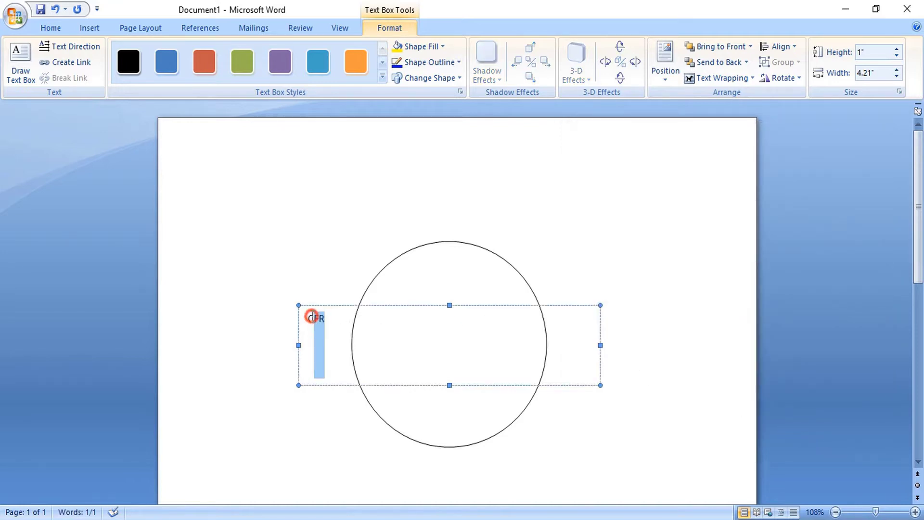
pyautogui.click(48, 28)
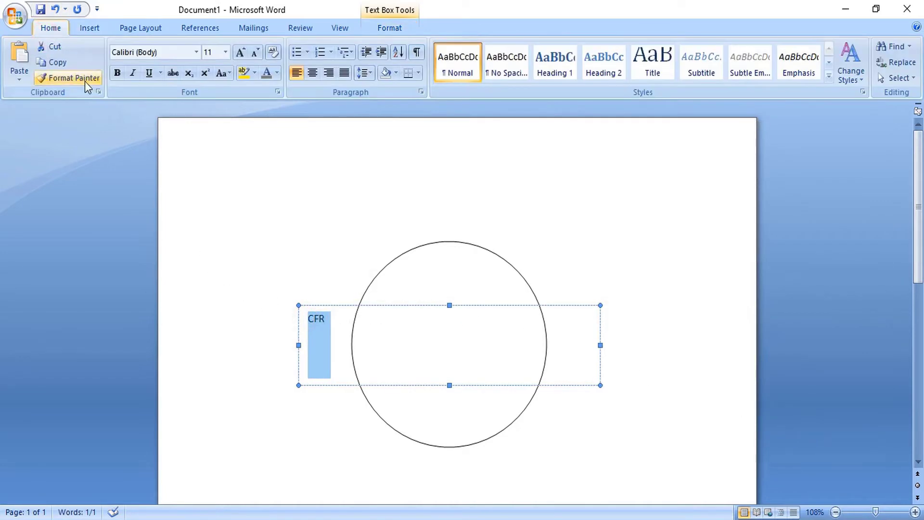
pyautogui.click(225, 53)
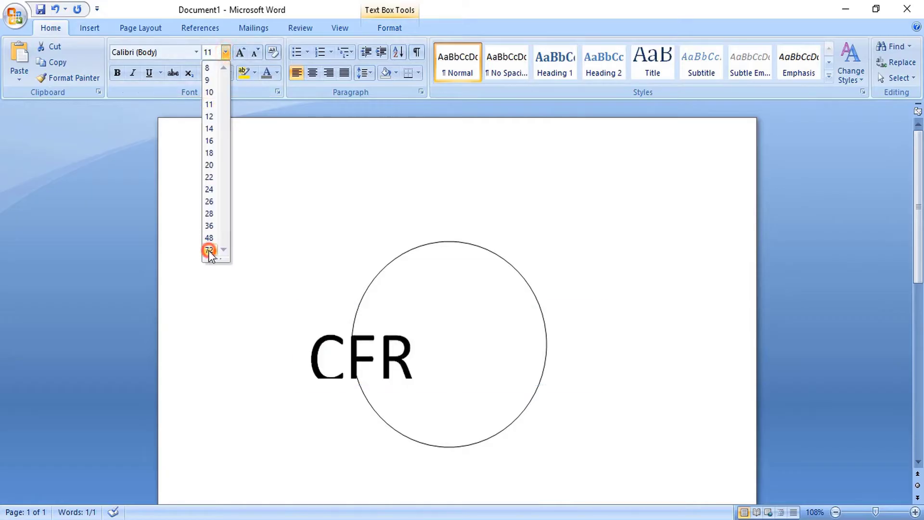
pyautogui.click(205, 250)
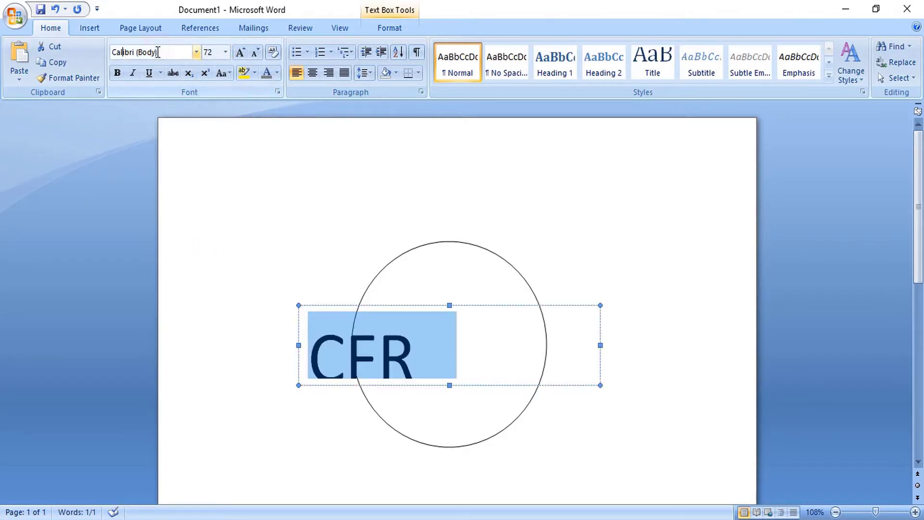
pyautogui.click(118, 52)
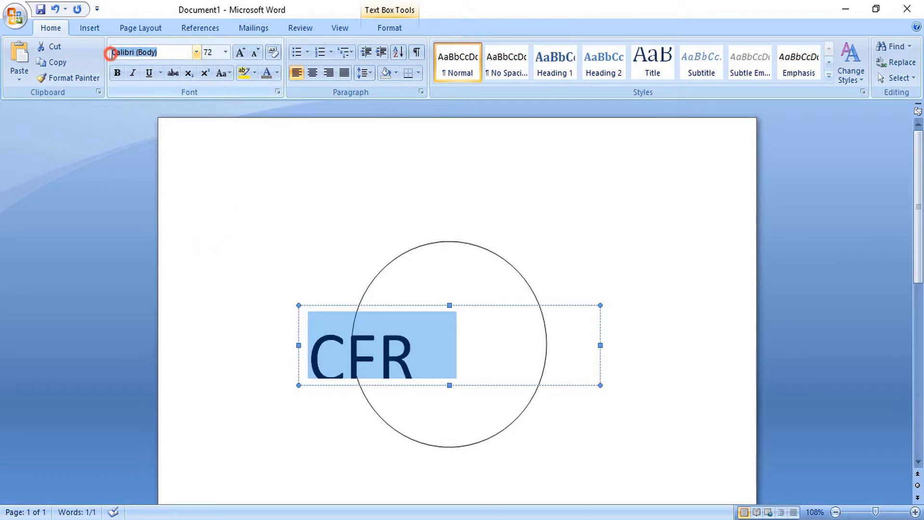
pyautogui.write('Ethnocentric')
pyautogui.press('Return')
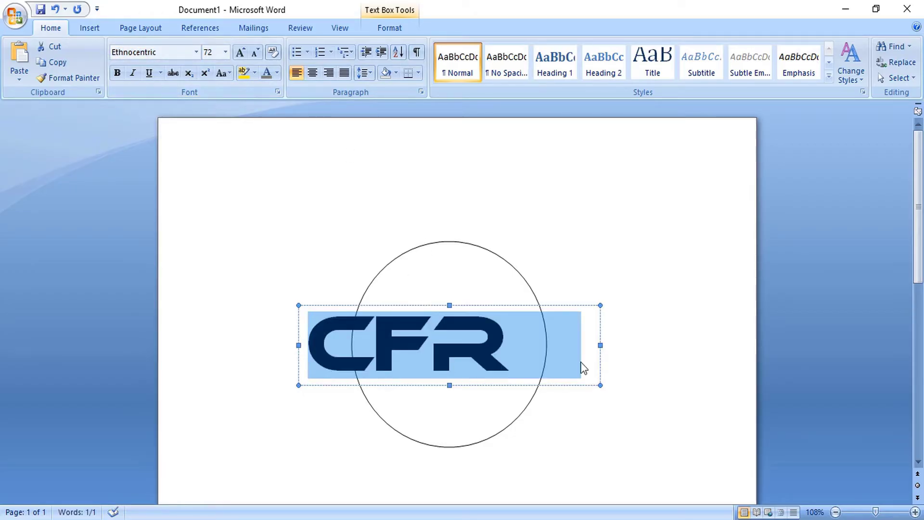
# - Centre and narrow the CFR text box over the circle, and enlarge the text to 84 pt
pyautogui.click(659, 335)
pyautogui.click(489, 347)
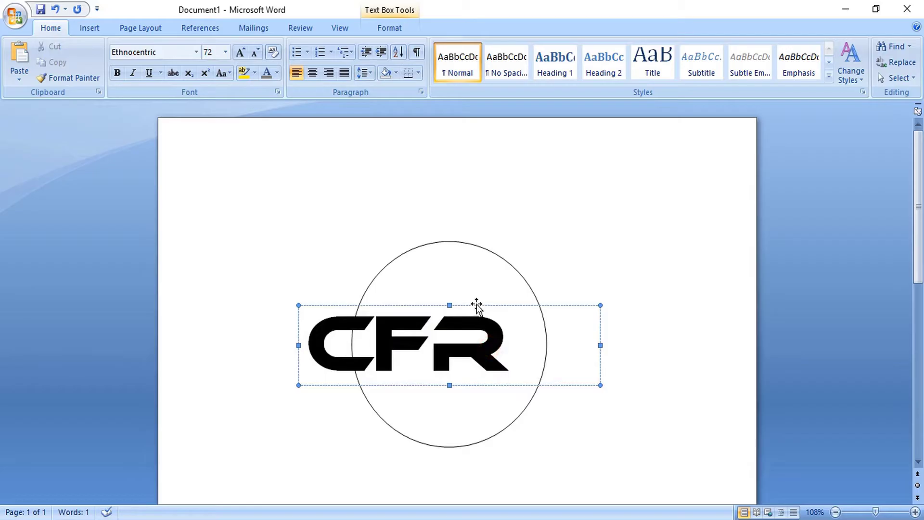
pyautogui.moveTo(496, 307); pyautogui.dragTo(526, 305)
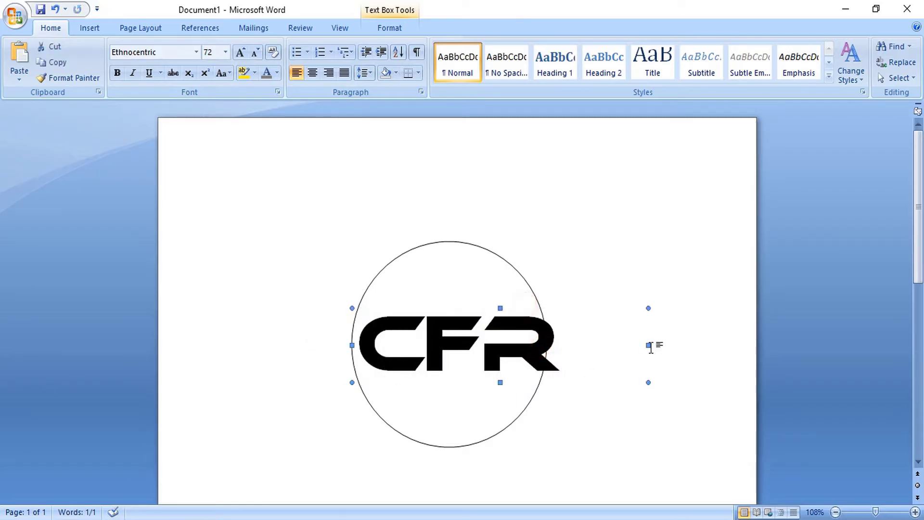
pyautogui.moveTo(637, 345); pyautogui.dragTo(590, 345)
pyautogui.moveTo(351, 346); pyautogui.dragTo(327, 345)
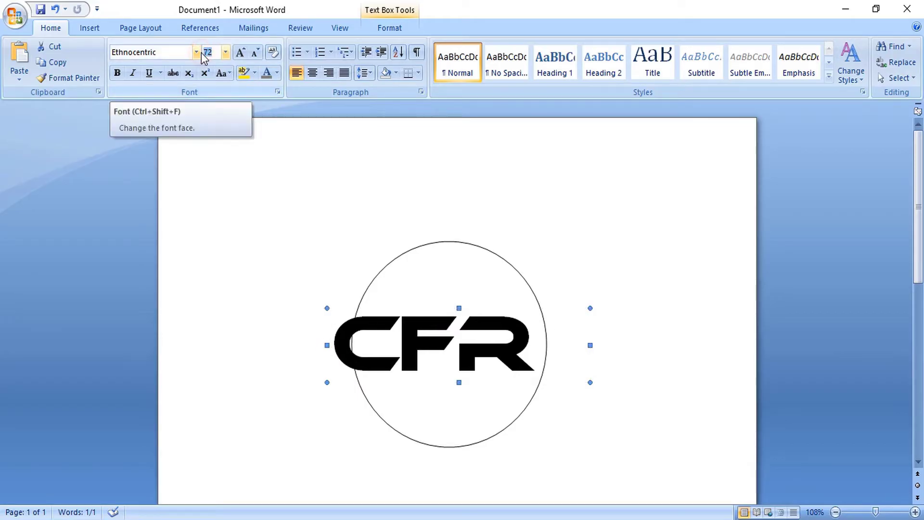
pyautogui.write('84')
pyautogui.press('Return')
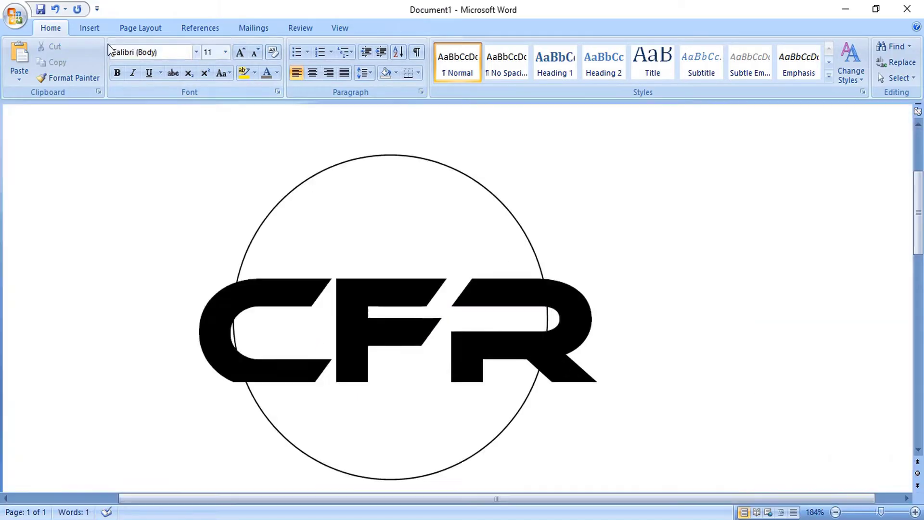
# - Place an Arc shape and extend its sweep into a half circle
pyautogui.click(89, 27)
pyautogui.click(204, 70)
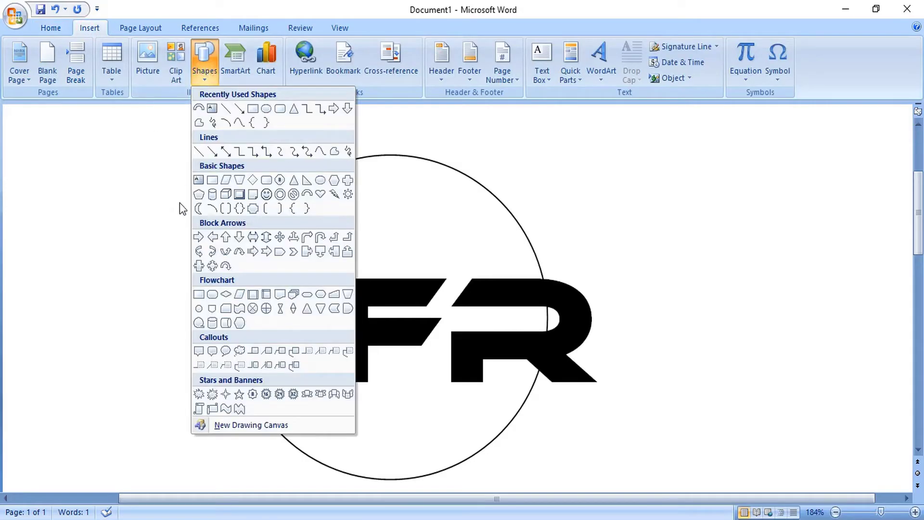
pyautogui.click(212, 209)
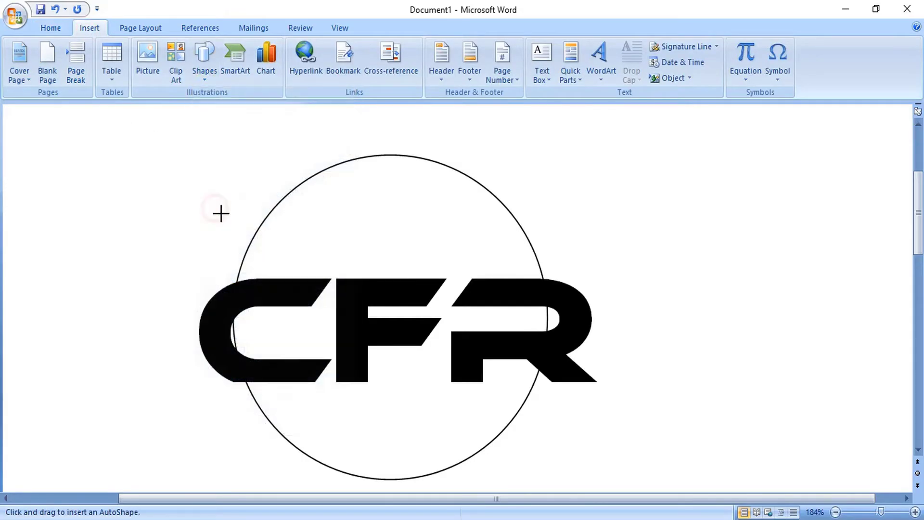
pyautogui.click(386, 227)
pyautogui.moveTo(386, 227); pyautogui.dragTo(249, 344)
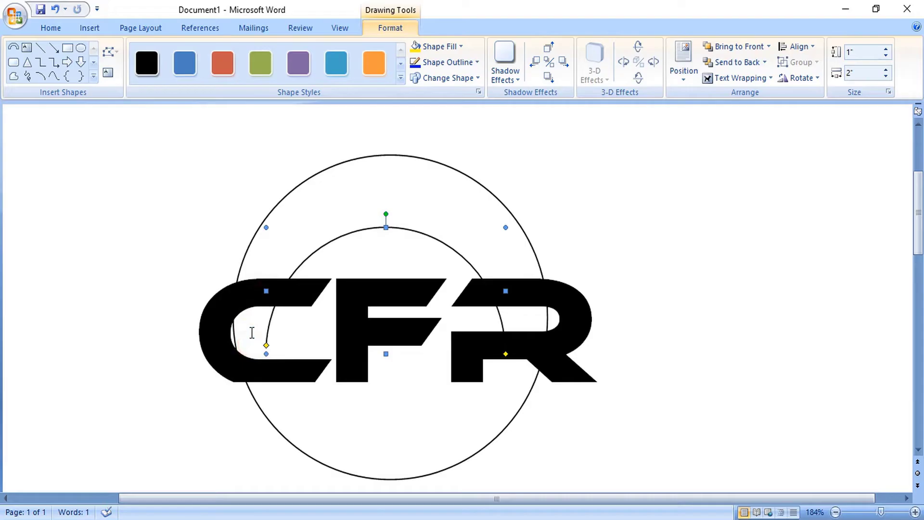
# - Move and resize the arc to trace the circle's top edge, about 2.54" by 1.24"
pyautogui.moveTo(428, 238); pyautogui.dragTo(429, 166)
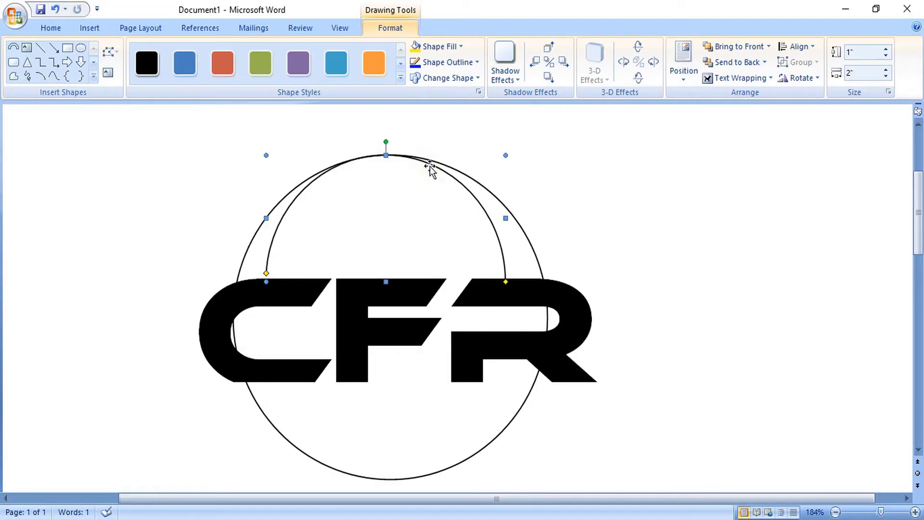
pyautogui.press('Right')
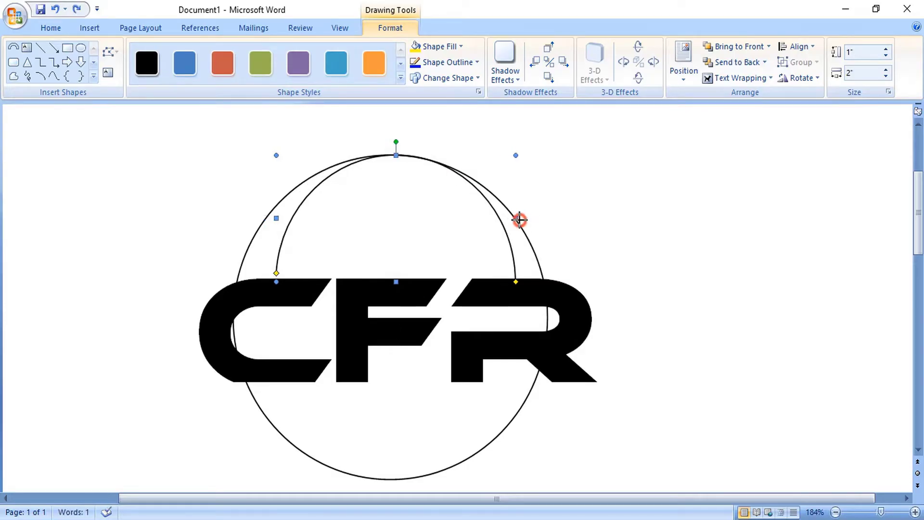
pyautogui.moveTo(519, 219); pyautogui.dragTo(547, 230)
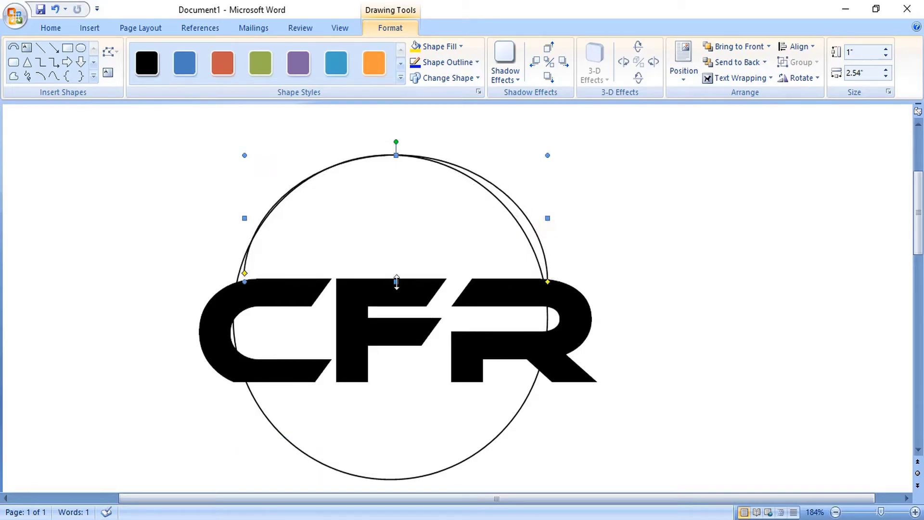
pyautogui.moveTo(396, 282); pyautogui.dragTo(388, 311)
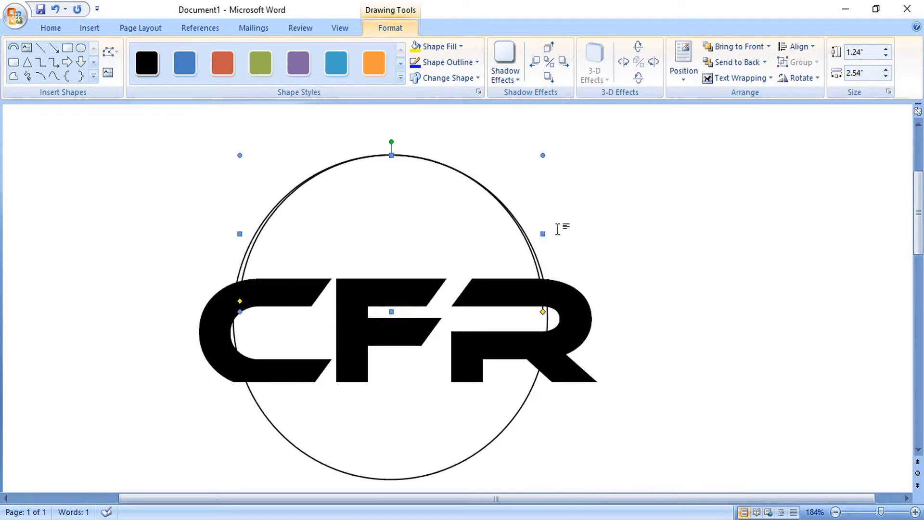
pyautogui.moveTo(548, 234)
pyautogui.mouseDown()
pyautogui.moveTo(558, 236)
pyautogui.moveTo(551, 241)
pyautogui.mouseUp()
# - Give the upper arc a 10 pt line weight in Format AutoShape
pyautogui.click(408, 158)
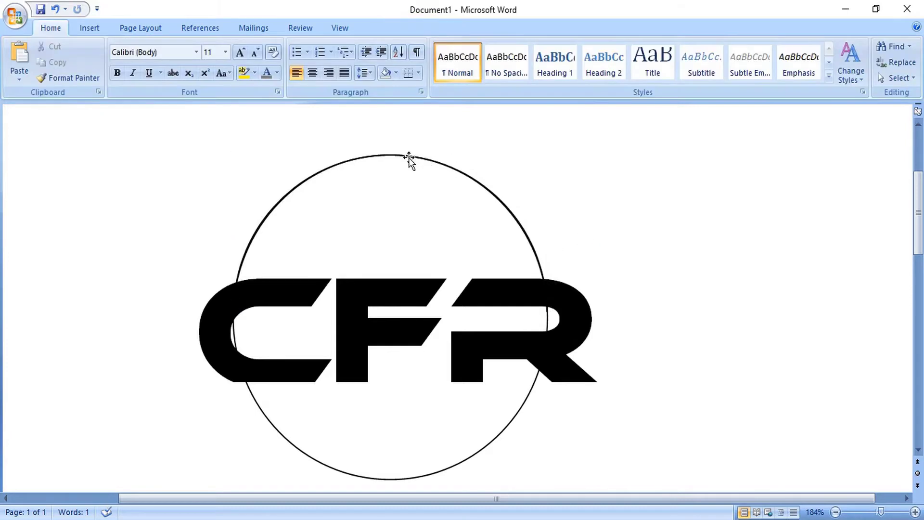
pyautogui.click(409, 156)
pyautogui.rightClick(409, 158)
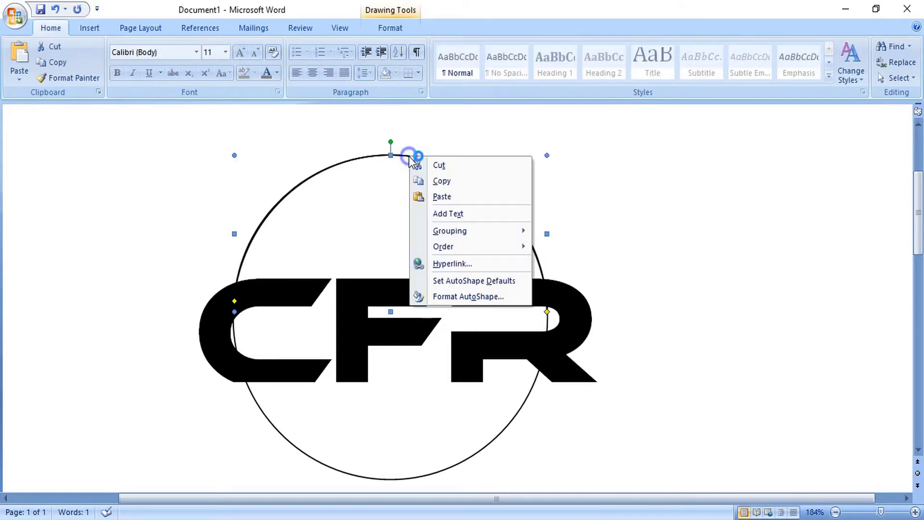
pyautogui.click(452, 297)
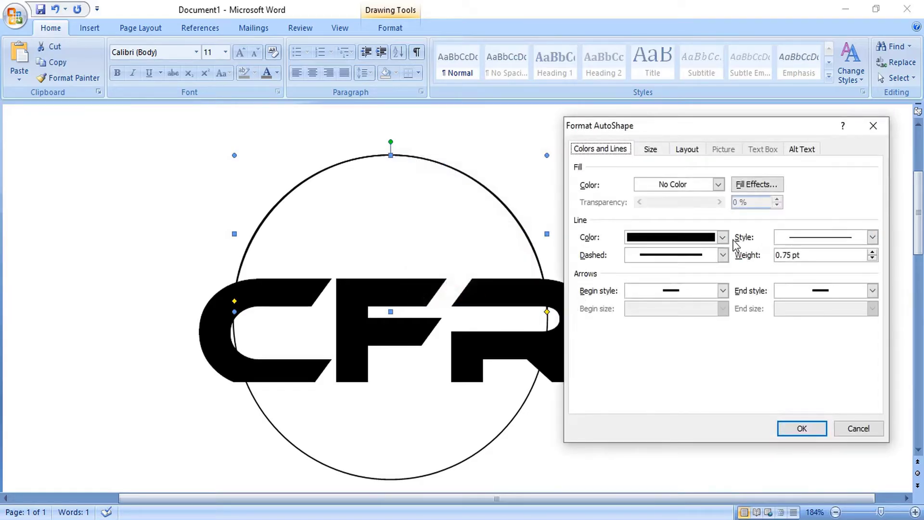
pyautogui.moveTo(810, 259); pyautogui.dragTo(758, 262)
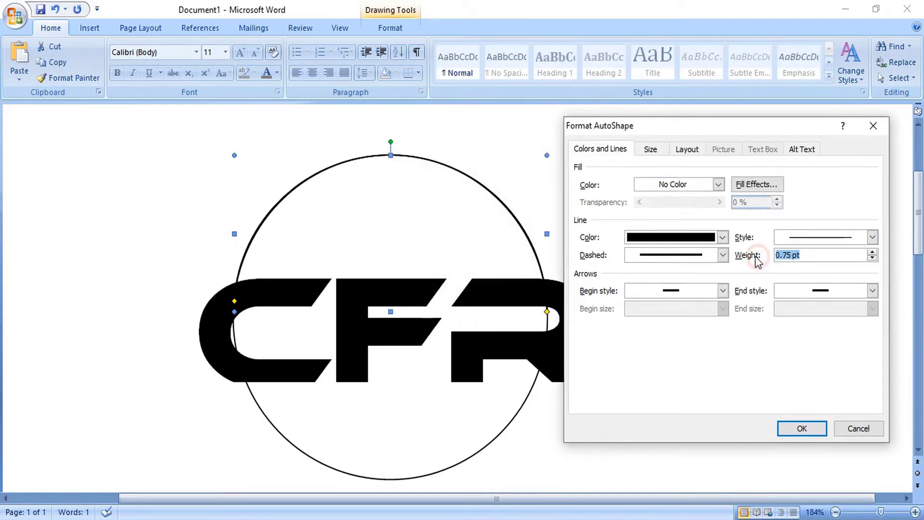
pyautogui.write('1')
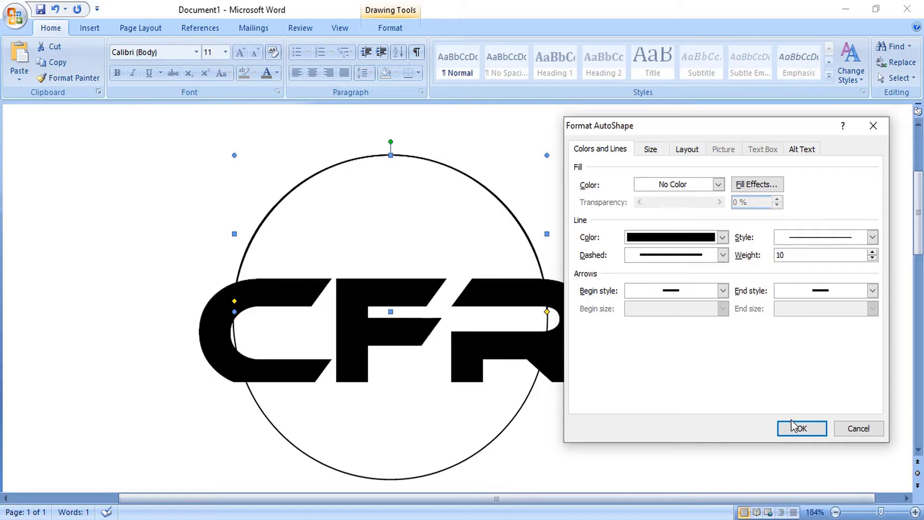
pyautogui.write('0')
pyautogui.click(795, 426)
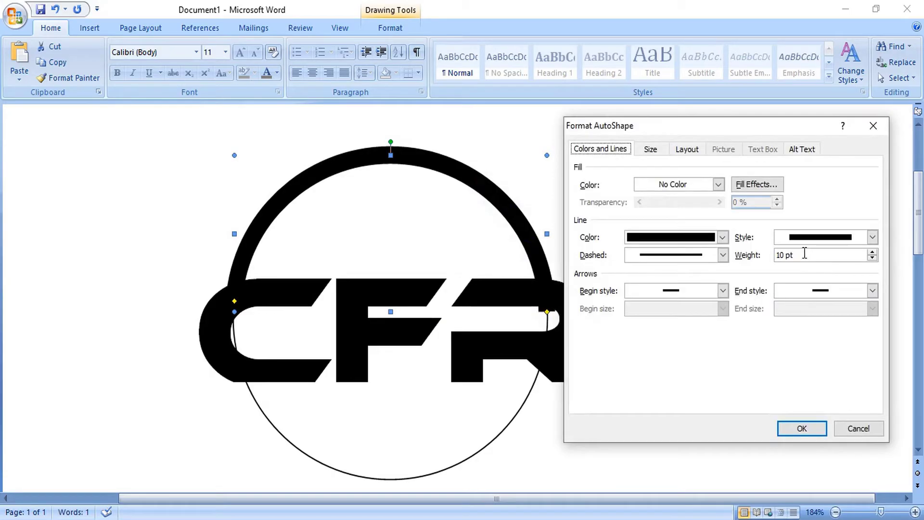
pyautogui.moveTo(794, 255); pyautogui.dragTo(767, 260)
pyautogui.click(802, 428)
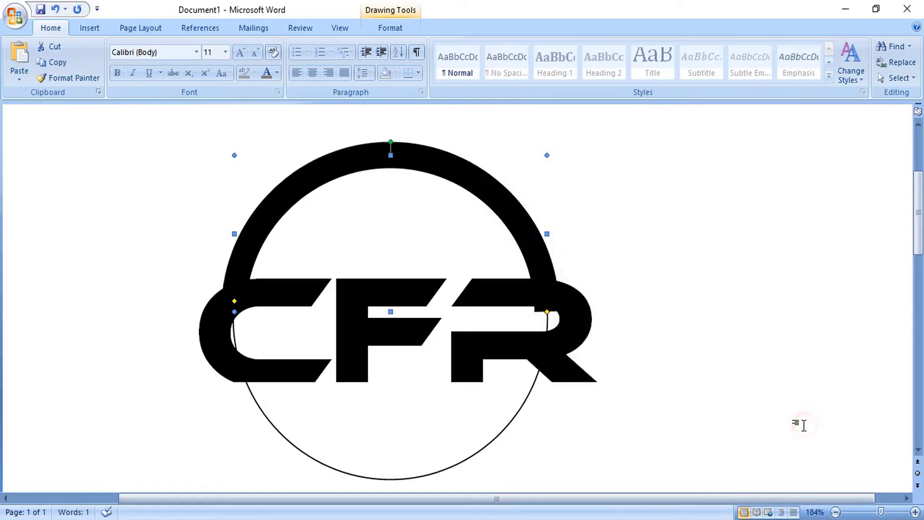
# - Duplicate the thick arc, rotate the copy 180° and nudge it up to form the ring's lower half
pyautogui.press('ctrl')
pyautogui.moveTo(459, 176); pyautogui.dragTo(457, 360)
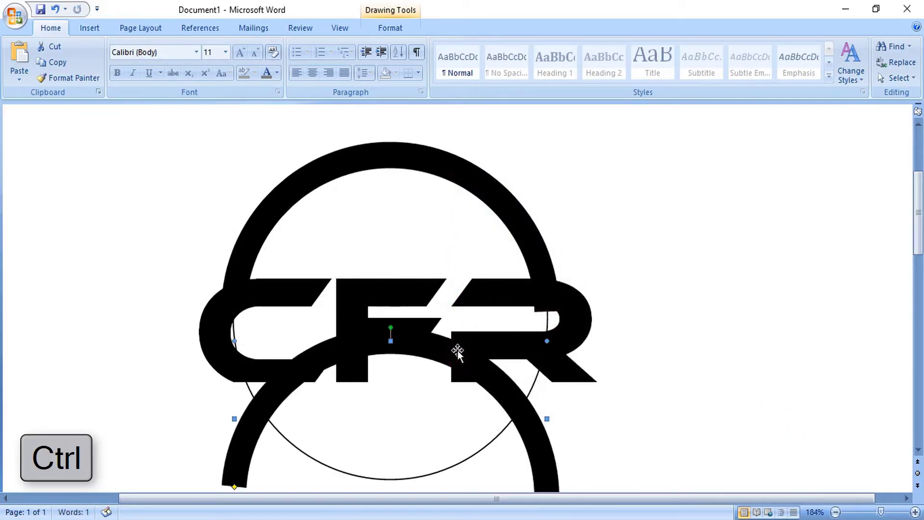
pyautogui.scroll(-3, 451, 308)
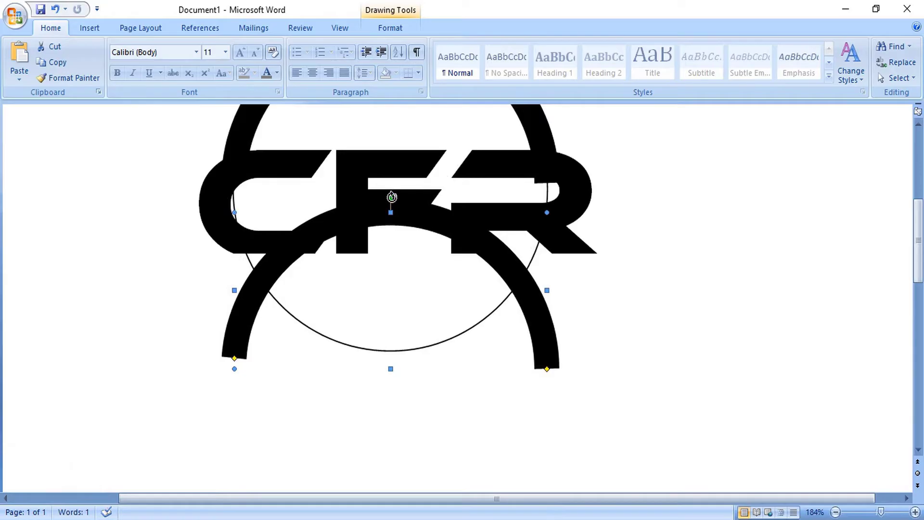
pyautogui.moveTo(390, 198); pyautogui.dragTo(391, 380)
pyautogui.press('Up')
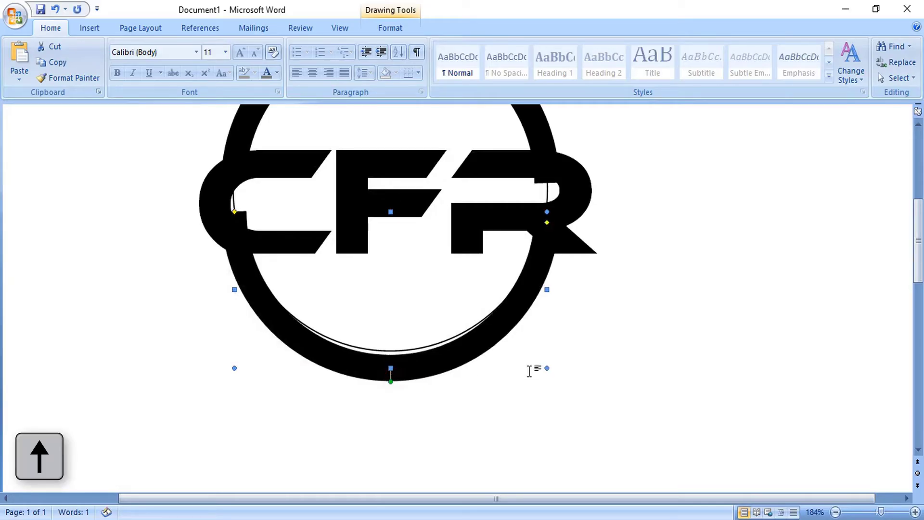
pyautogui.press('Up')
pyautogui.press('Up')
pyautogui.press('Up')
pyautogui.press('Up')
pyautogui.click(125, 136)
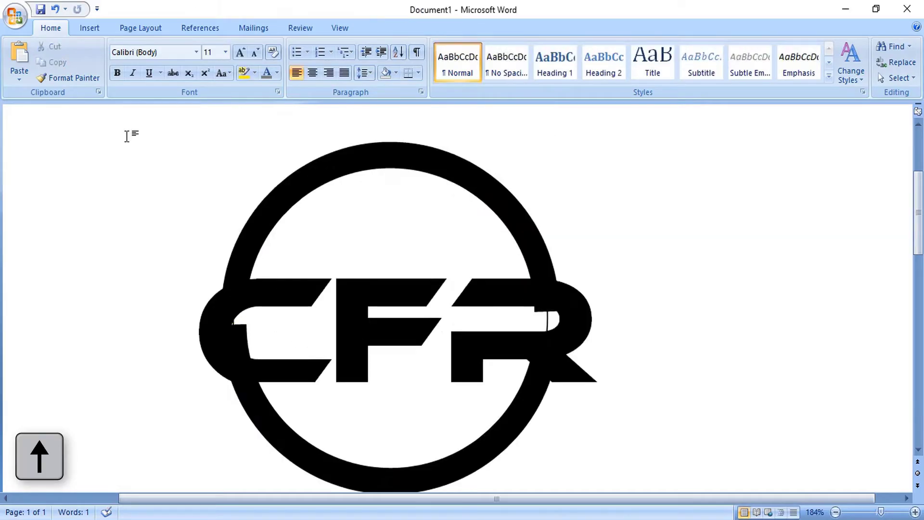
pyautogui.click(90, 27)
pyautogui.click(206, 74)
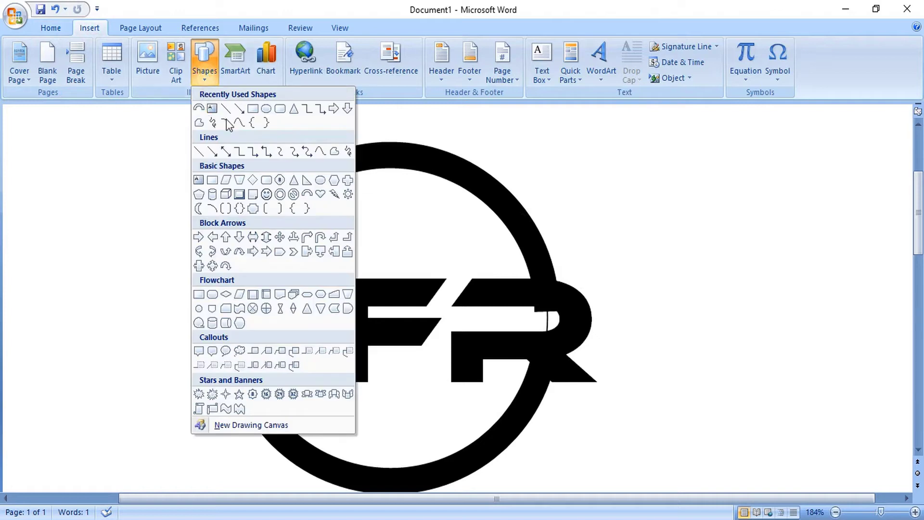
# - Draw a rectangle across the CFR letters and set its line colour to No Color
pyautogui.click(251, 104)
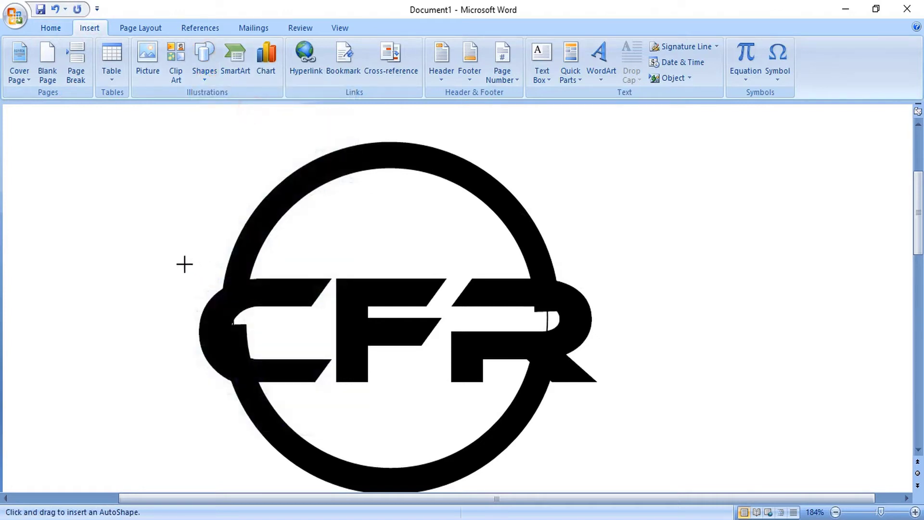
pyautogui.moveTo(179, 271)
pyautogui.mouseDown()
pyautogui.moveTo(262, 315)
pyautogui.moveTo(481, 382)
pyautogui.moveTo(626, 388)
pyautogui.mouseUp()
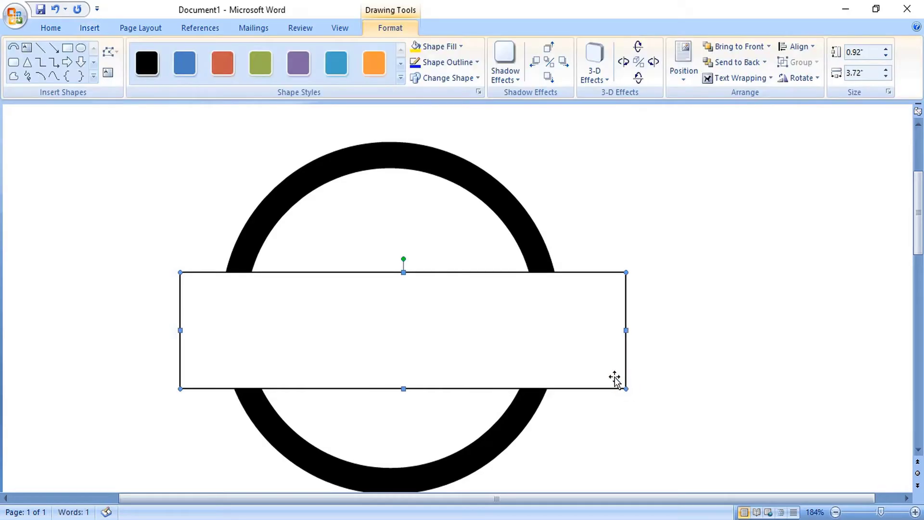
pyautogui.rightClick(539, 342)
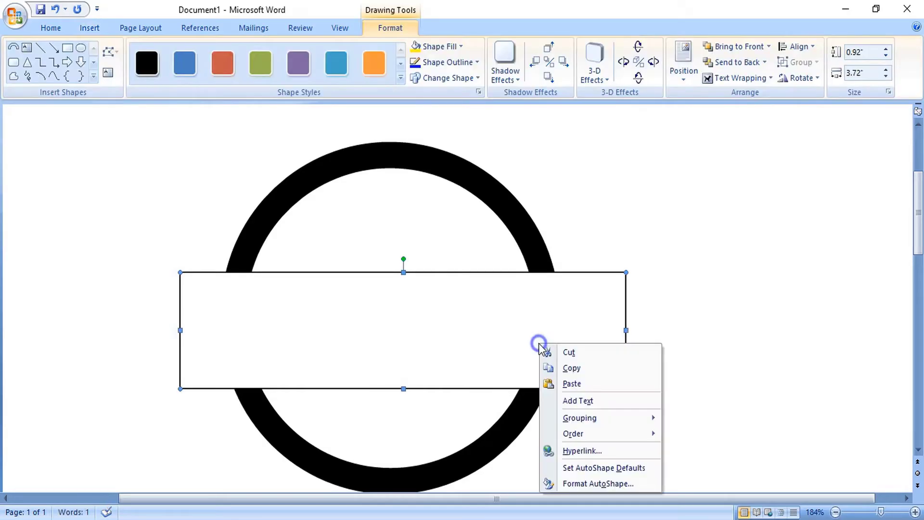
pyautogui.click(592, 484)
pyautogui.click(685, 236)
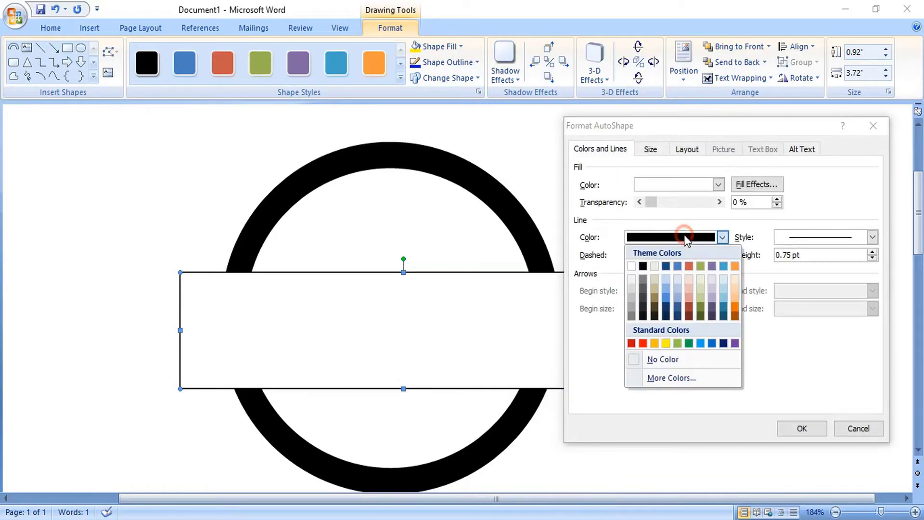
pyautogui.click(637, 359)
pyautogui.click(794, 427)
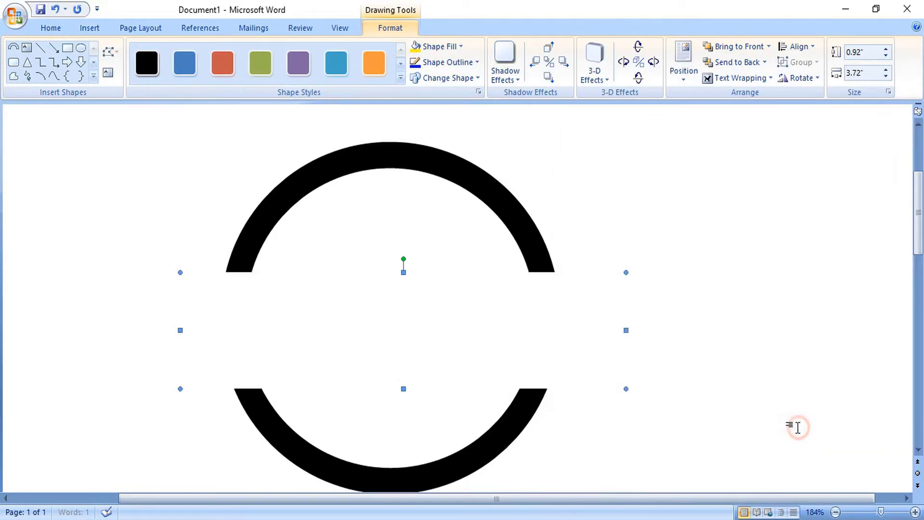
pyautogui.click(704, 326)
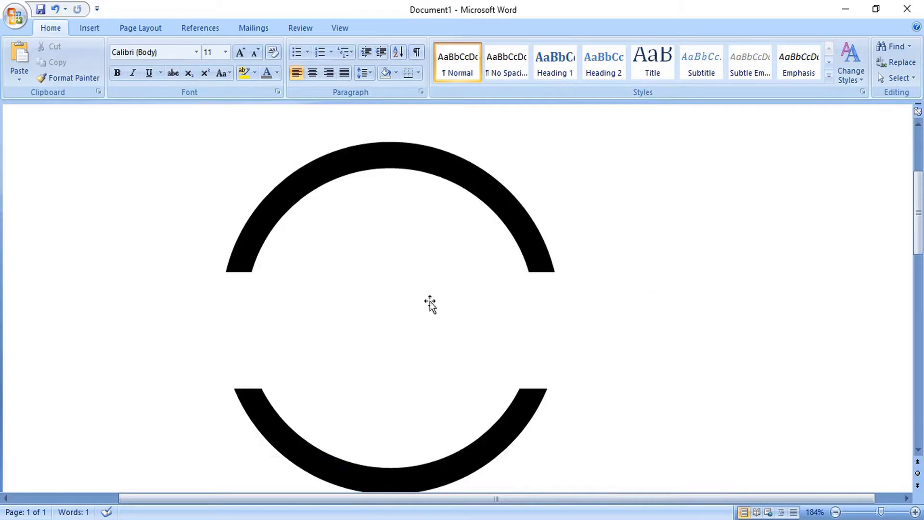
# - Send the white rectangle, the circle and the lower arc to the back, behind CFR
pyautogui.click(407, 303)
pyautogui.rightClick(408, 304)
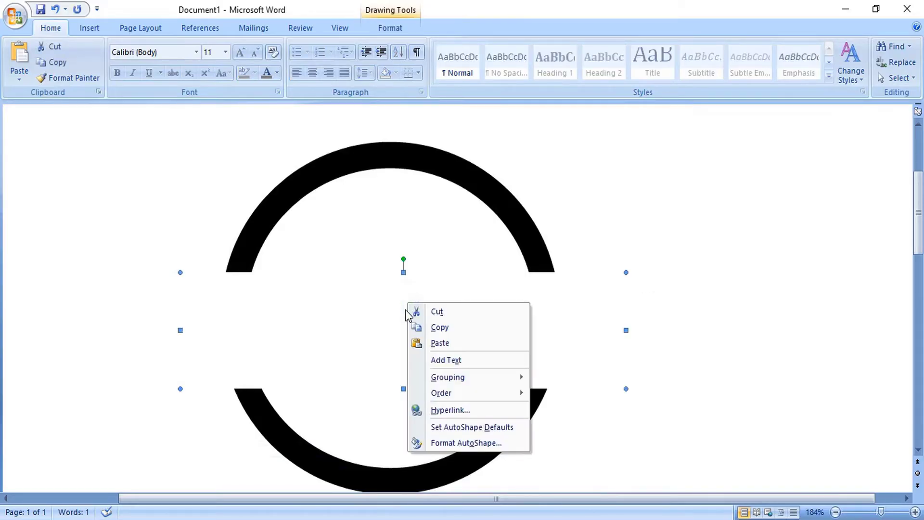
pyautogui.moveTo(469, 389)
pyautogui.click(573, 409)
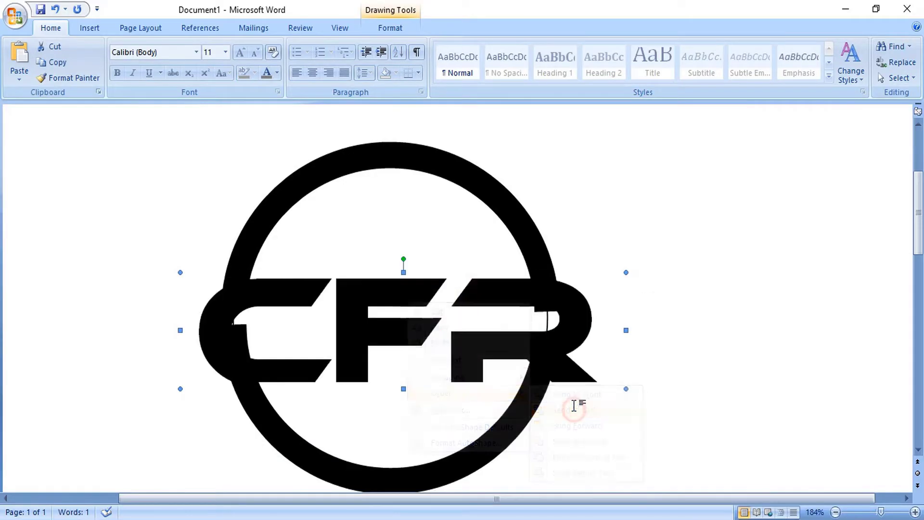
pyautogui.click(513, 219)
pyautogui.rightClick(514, 217)
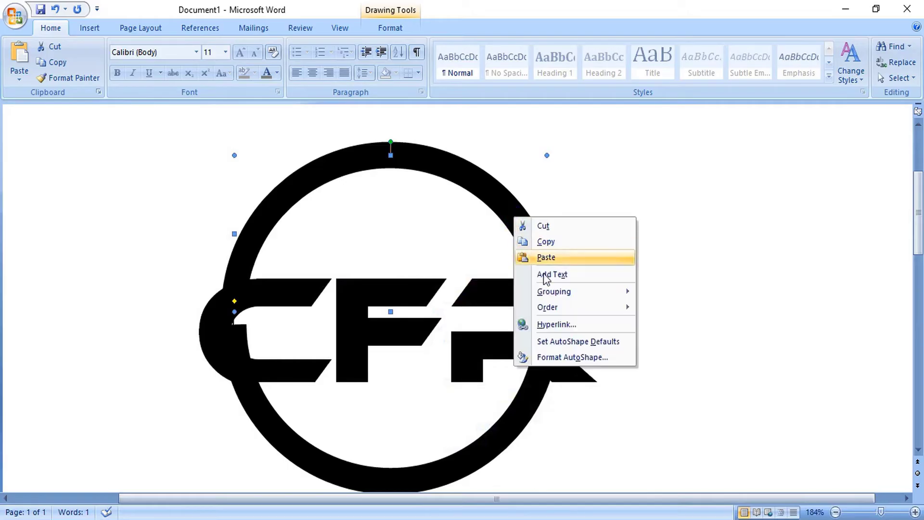
pyautogui.moveTo(553, 309)
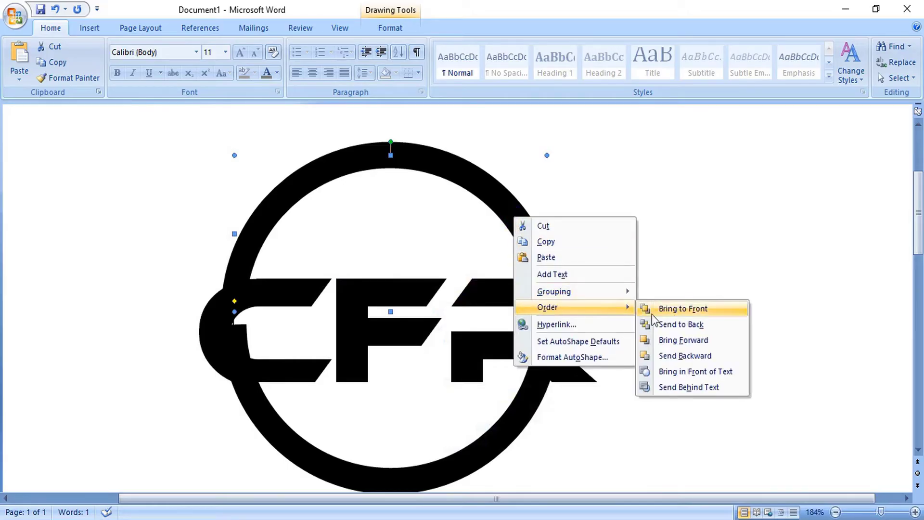
pyautogui.click(681, 324)
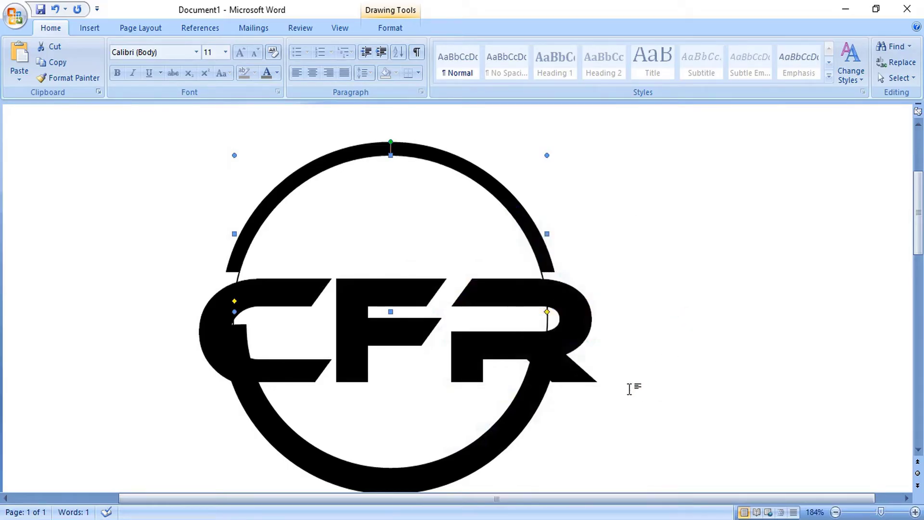
pyautogui.click(507, 434)
pyautogui.rightClick(508, 434)
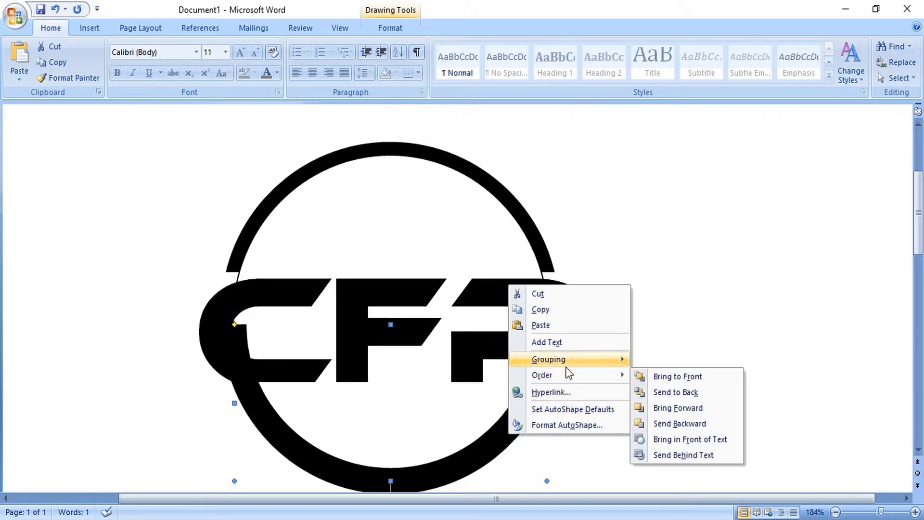
pyautogui.moveTo(621, 383)
pyautogui.click(671, 392)
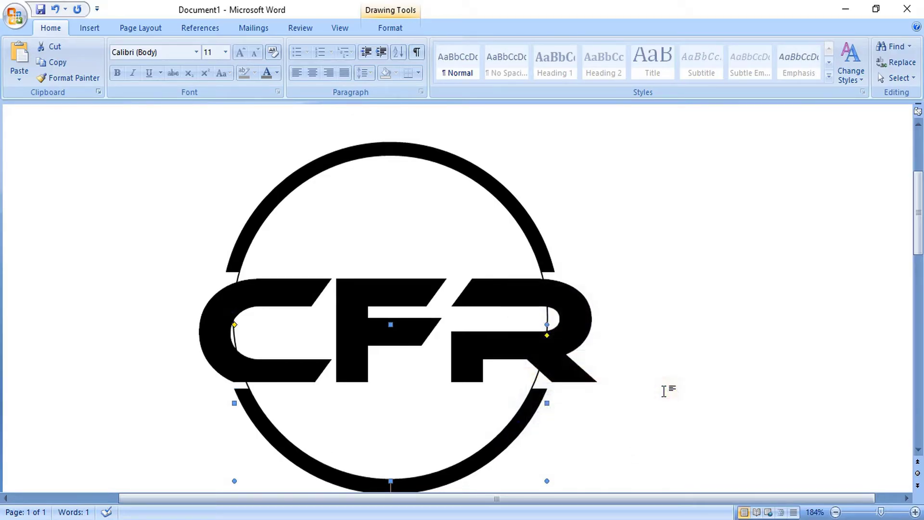
# - Delete the leftover thin circle outline
pyautogui.scroll(2, 685, 289)
pyautogui.click(685, 289)
pyautogui.click(451, 282)
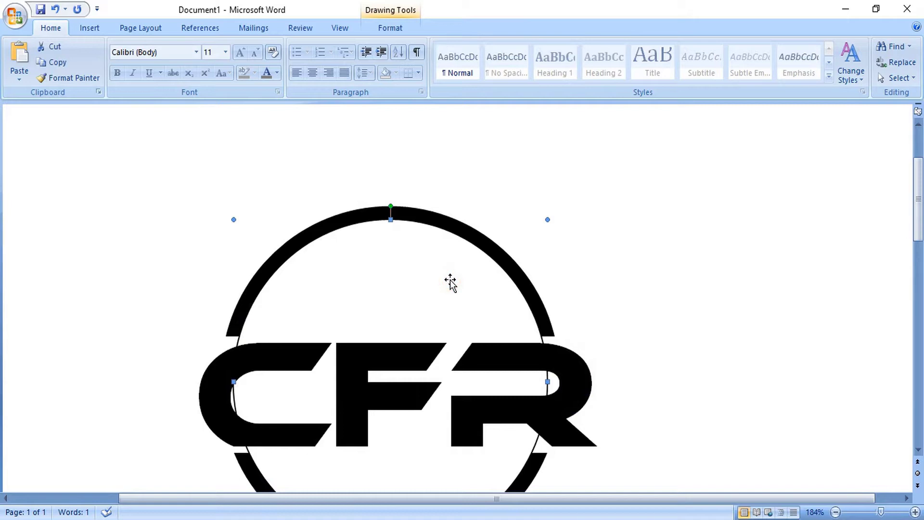
pyautogui.moveTo(451, 282); pyautogui.dragTo(664, 265)
pyautogui.scroll(-2, 664, 266)
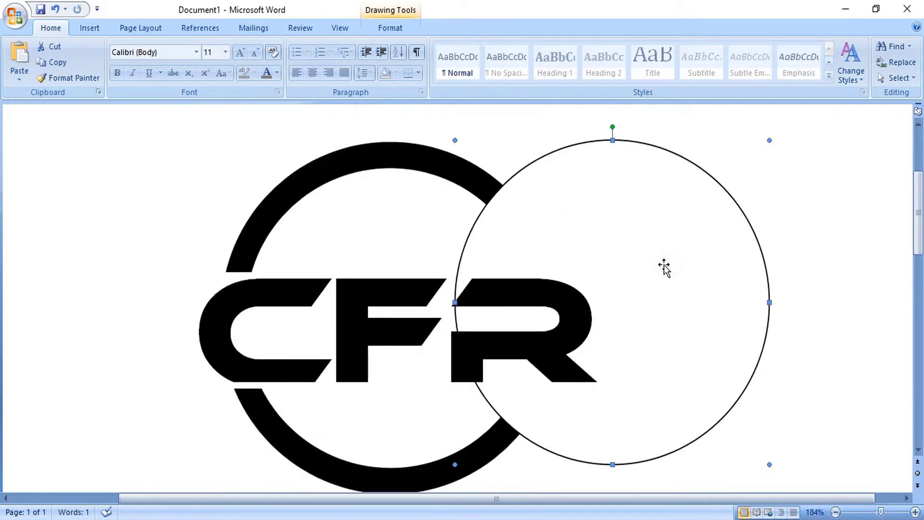
pyautogui.press('Delete')
pyautogui.scroll(-2, 598, 285)
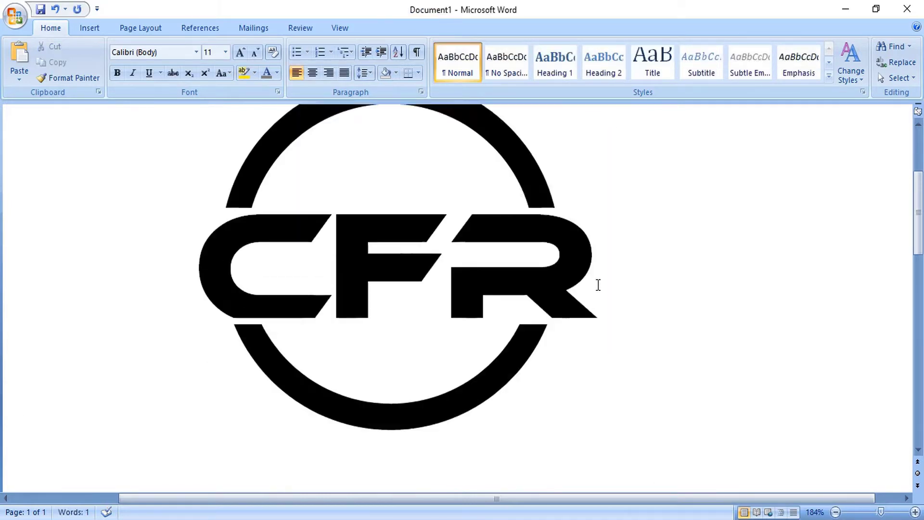
pyautogui.scroll(2, 598, 285)
pyautogui.scroll(-1, 511, 87)
pyautogui.click(535, 57)
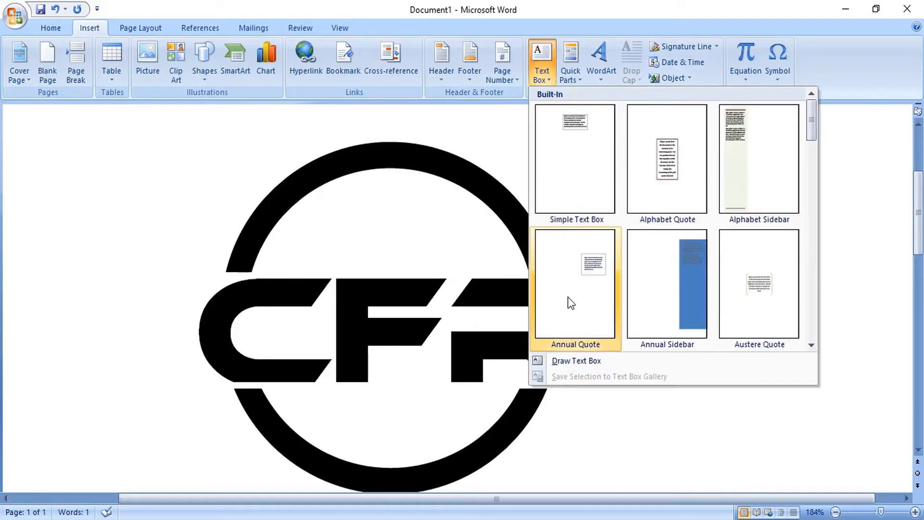
# - Draw a text box inside the ring above CFR and enter CROSSFIT
pyautogui.click(563, 359)
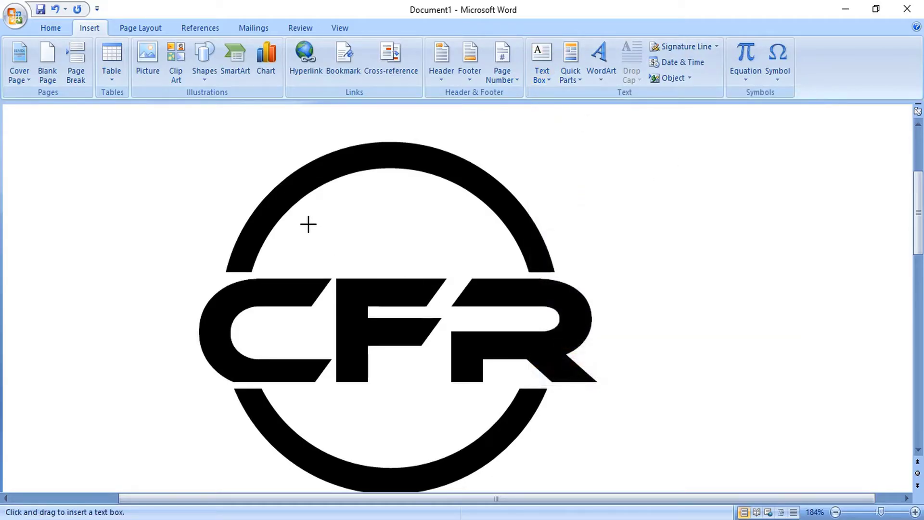
pyautogui.moveTo(308, 224); pyautogui.dragTo(483, 269)
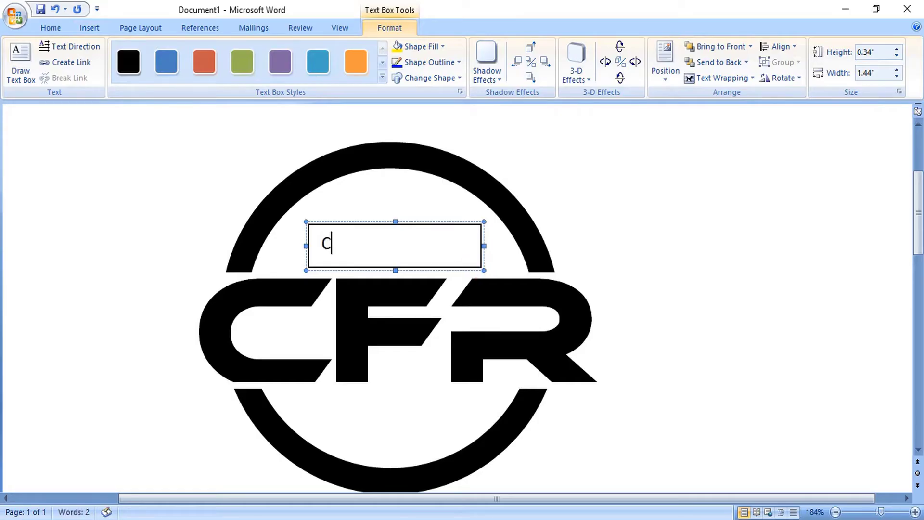
pyautogui.write('CROSSFIT')
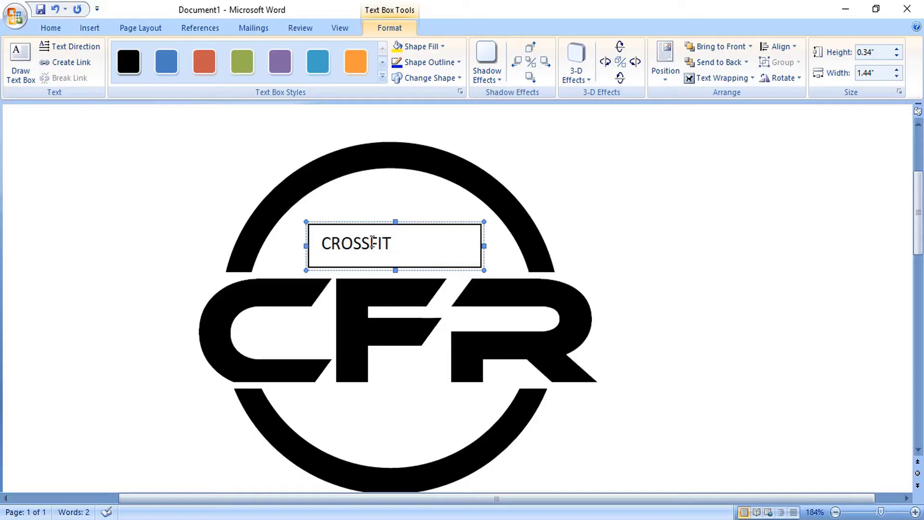
# - Set the CROSSFIT text box's line and fill colour to No Color
pyautogui.rightClick(372, 226)
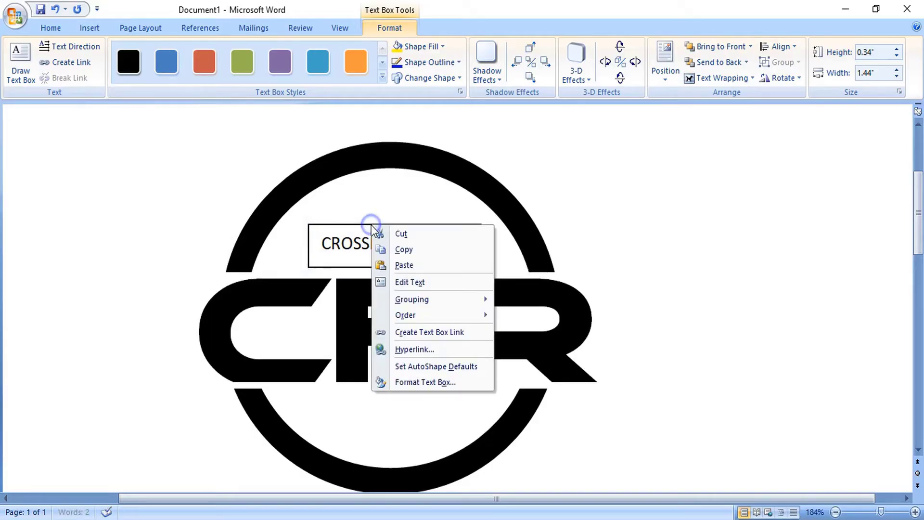
pyautogui.click(427, 387)
pyautogui.click(722, 237)
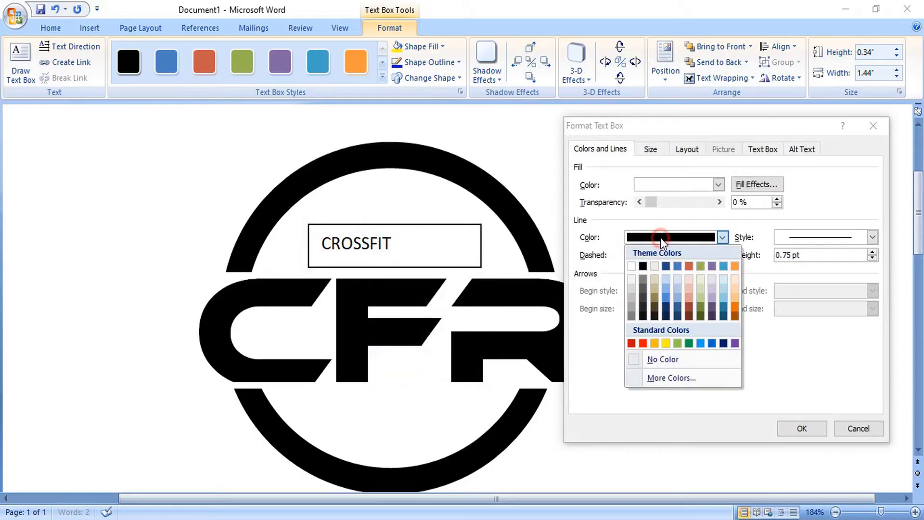
pyautogui.click(636, 360)
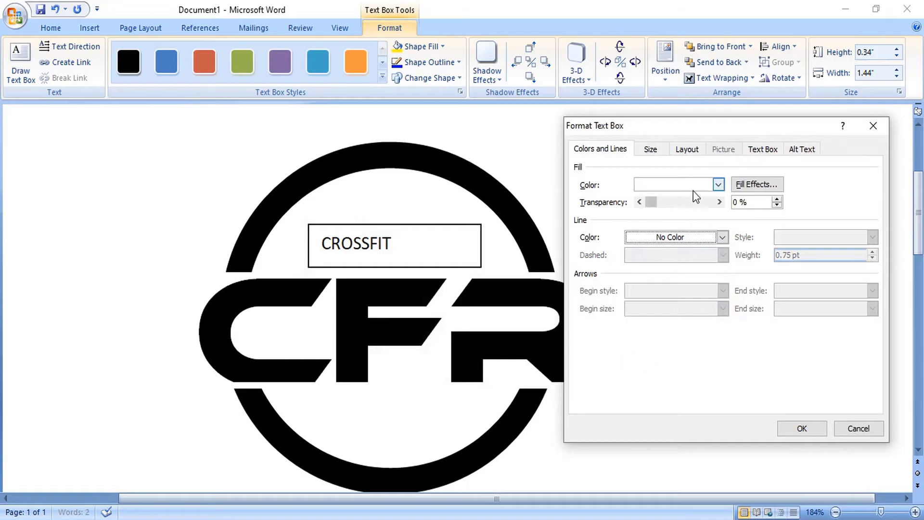
pyautogui.click(718, 184)
pyautogui.click(641, 309)
pyautogui.click(801, 429)
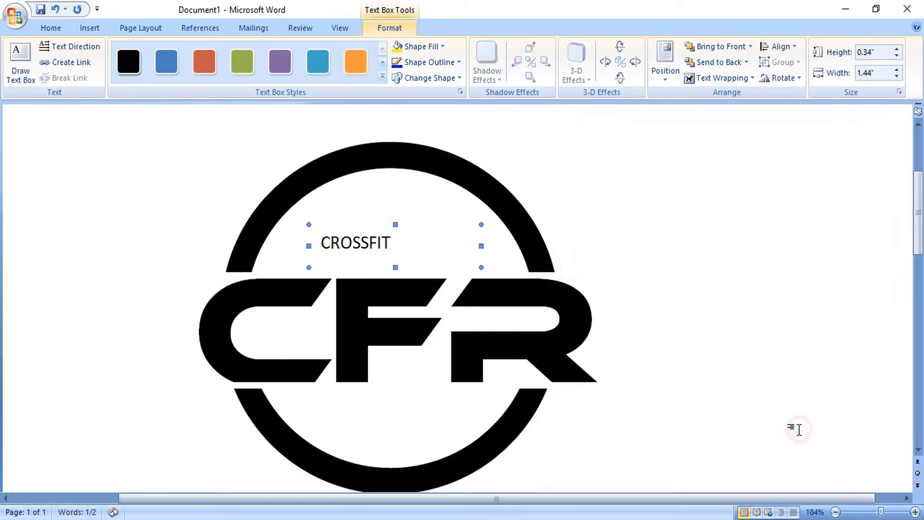
pyautogui.moveTo(388, 242); pyautogui.dragTo(313, 243)
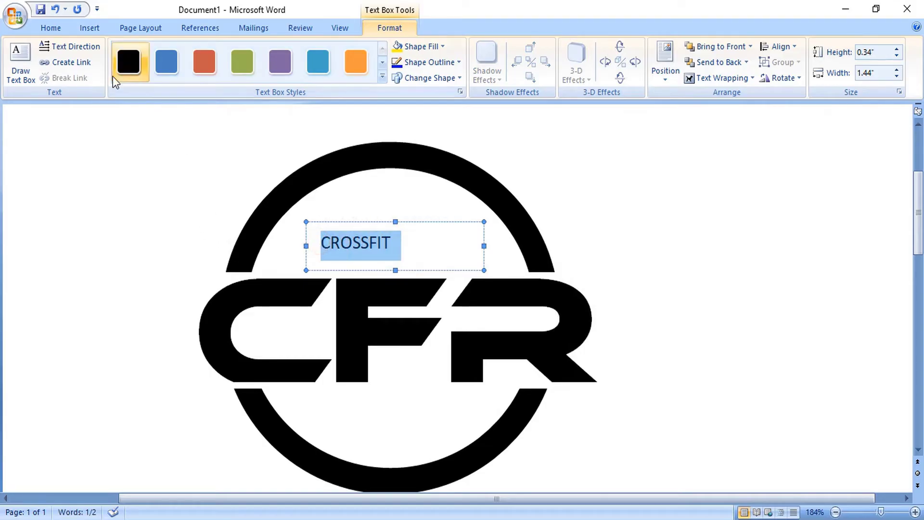
# - Set the CROSSFIT text to Conthrax Sb at 18 pt
pyautogui.click(51, 28)
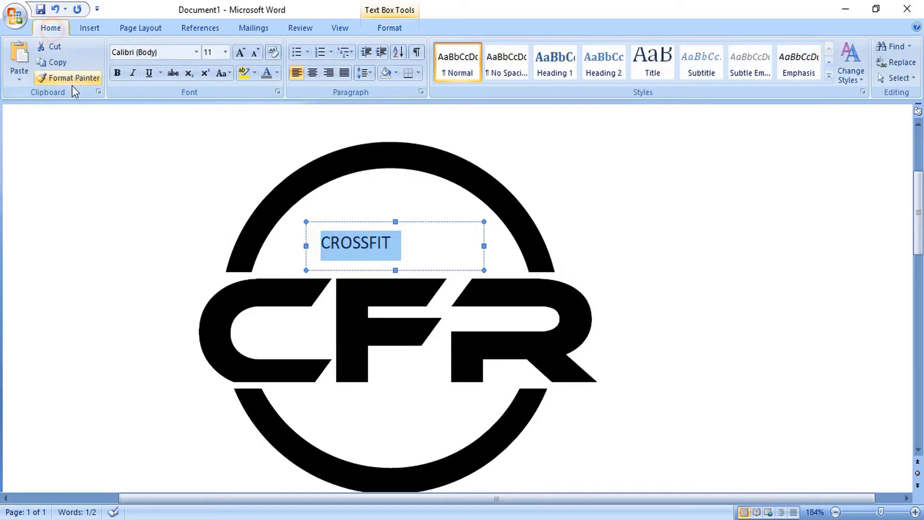
pyautogui.click(196, 52)
pyautogui.click(204, 149)
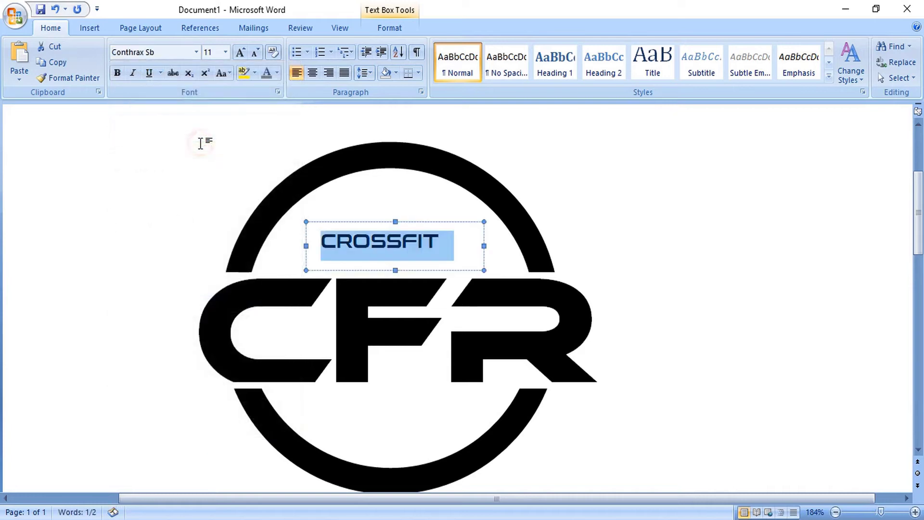
pyautogui.scroll(2, 440, 304)
pyautogui.click(440, 304)
pyautogui.click(419, 287)
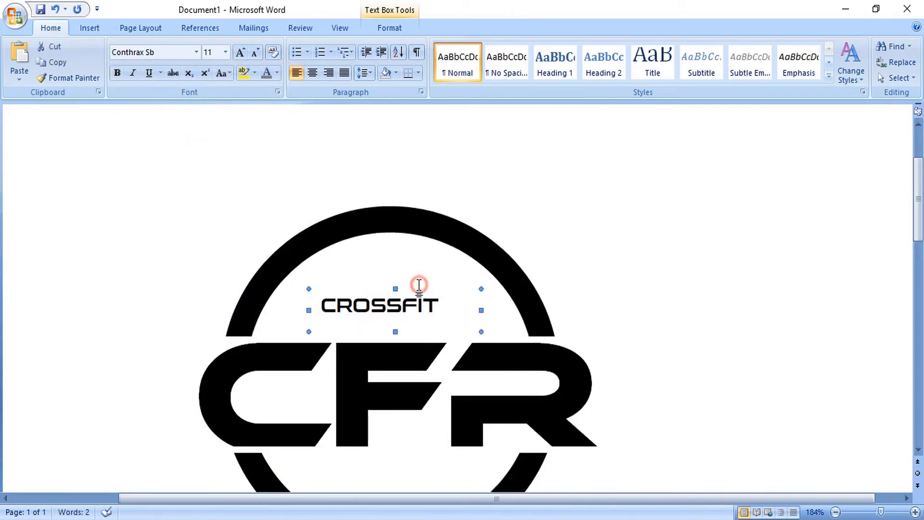
pyautogui.click(216, 51)
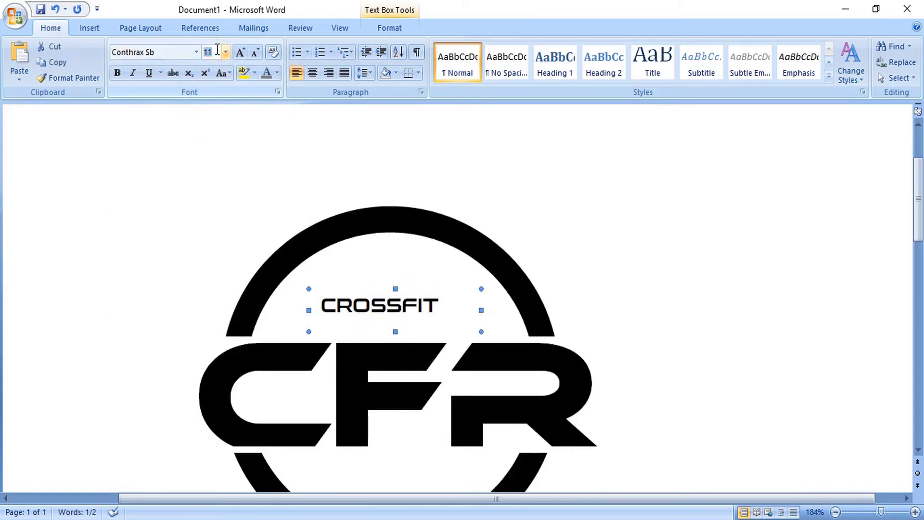
pyautogui.press('Down')
pyautogui.press('Down')
pyautogui.press('Down')
pyautogui.press('Down')
pyautogui.press('Down')
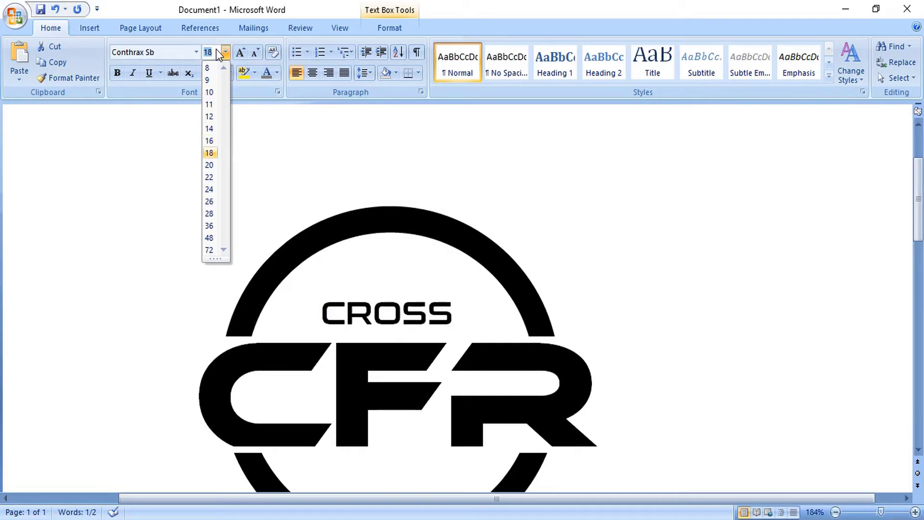
pyautogui.click(435, 312)
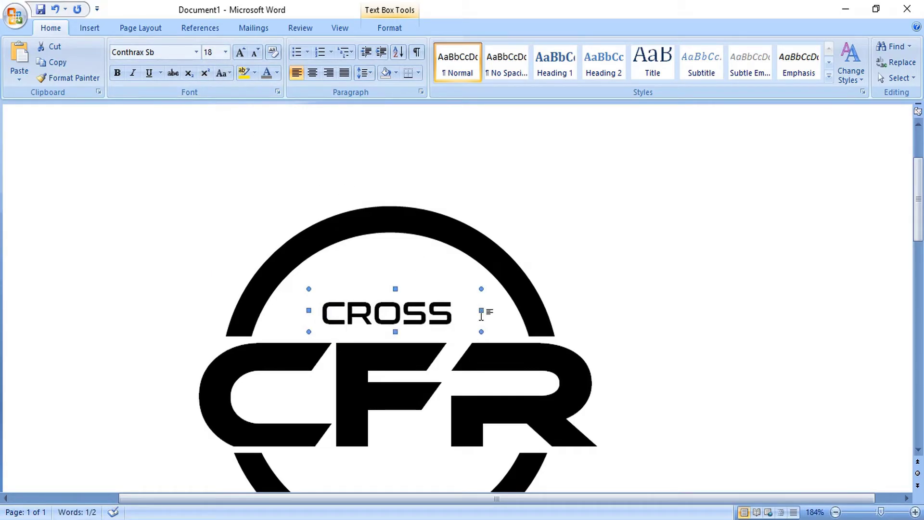
# - Widen the CROSSFIT text box and position it centred just above CFR
pyautogui.moveTo(481, 310); pyautogui.dragTo(523, 310)
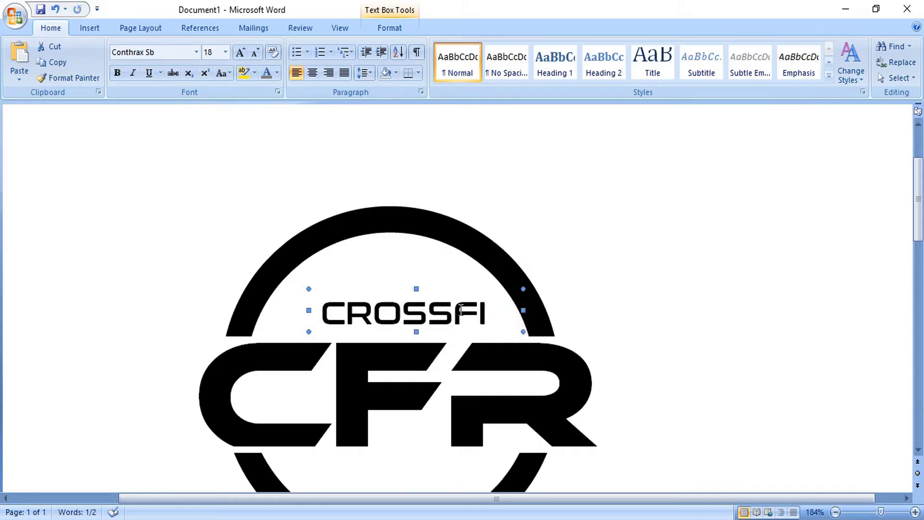
pyautogui.click(609, 250)
pyautogui.click(440, 313)
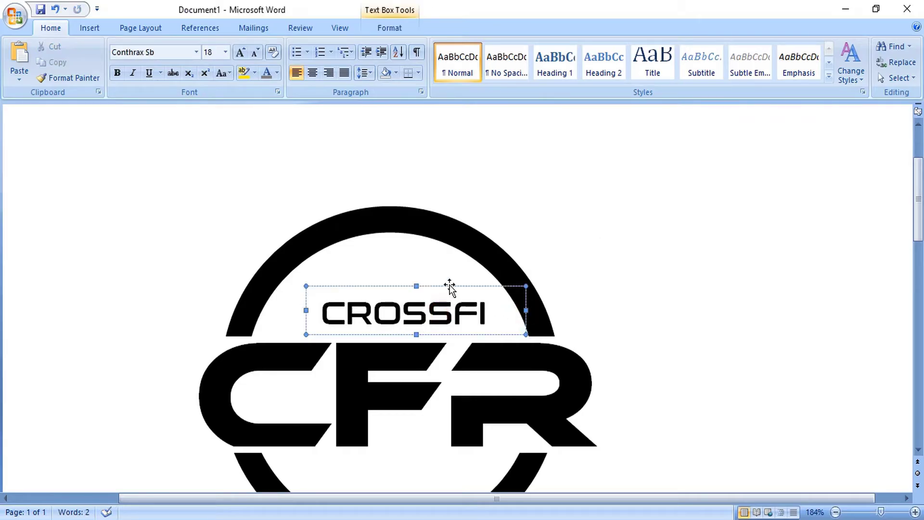
pyautogui.moveTo(448, 285); pyautogui.dragTo(435, 286)
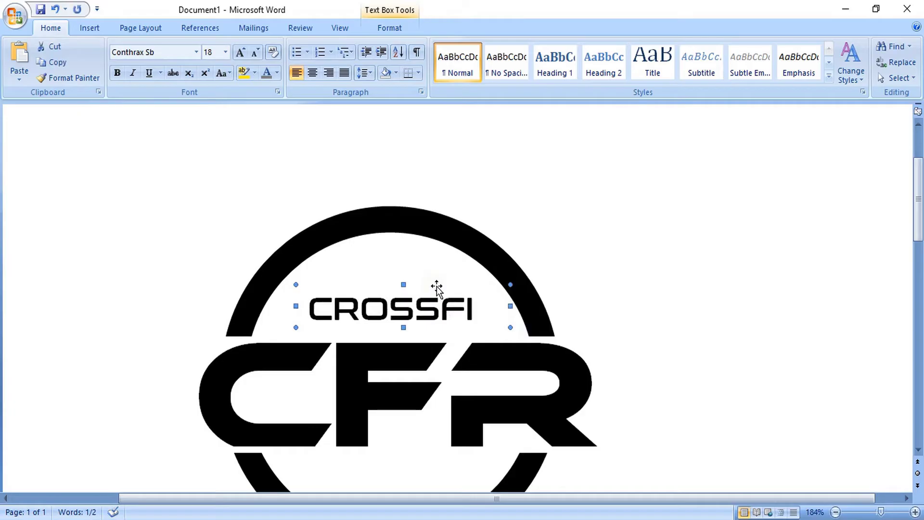
pyautogui.press('Down')
pyautogui.press('Down')
pyautogui.press('Down')
pyautogui.press('Down')
pyautogui.press('Down')
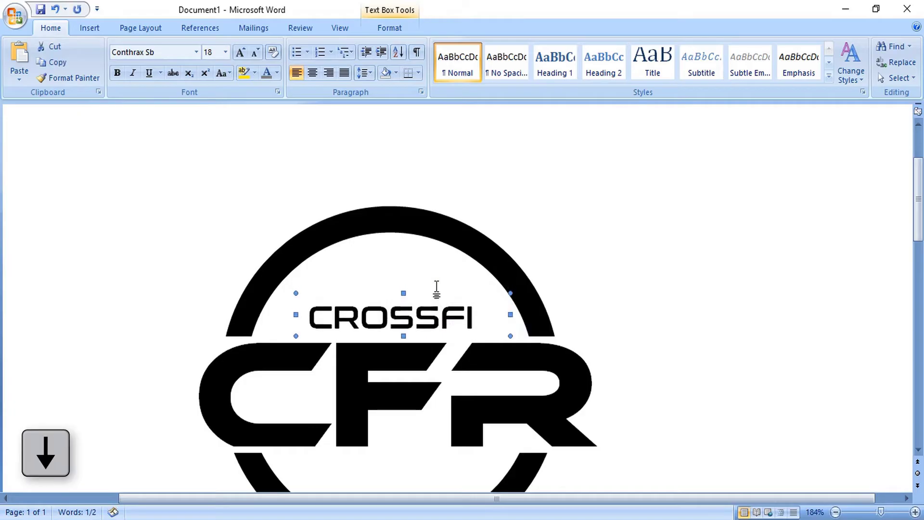
pyautogui.press('Down')
pyautogui.press('Down')
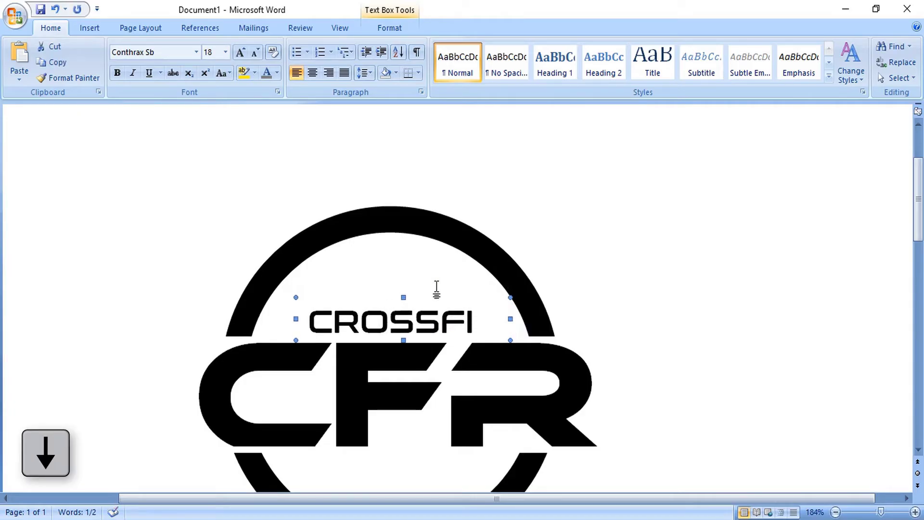
pyautogui.press('Down')
pyautogui.scroll(-3, 437, 289)
# - Duplicate the top text box below the CFR letters and change its text to RUMBLE
pyautogui.keyDown('ctrl'); pyautogui.click(429, 307); pyautogui.keyUp('ctrl')
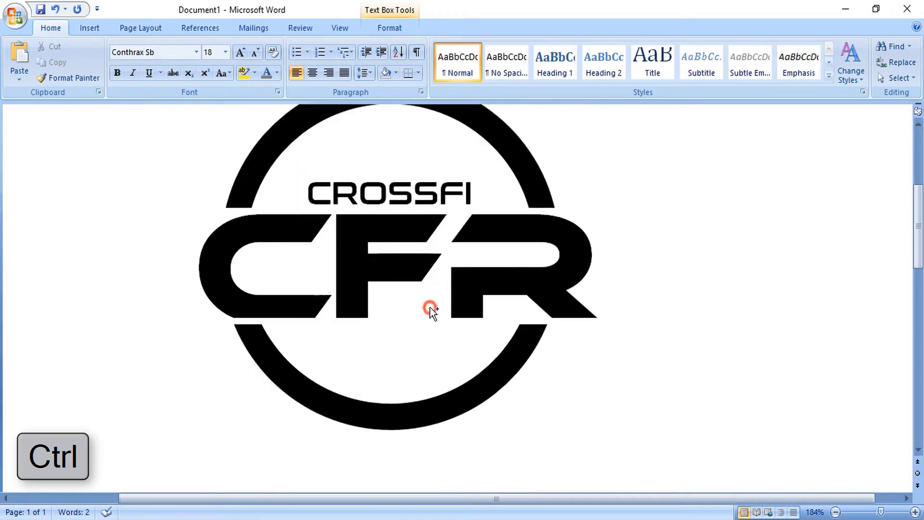
pyautogui.moveTo(430, 307); pyautogui.dragTo(428, 323)
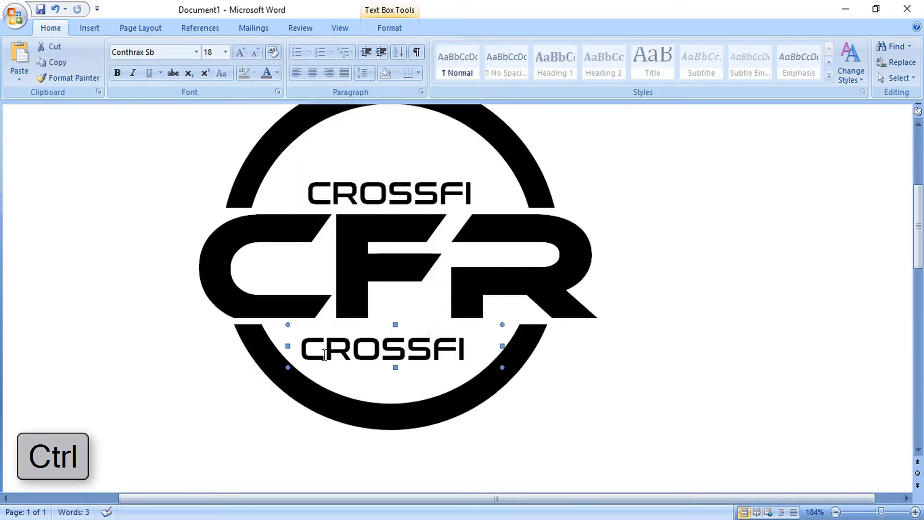
pyautogui.moveTo(301, 349); pyautogui.dragTo(465, 351)
pyautogui.write('RT')
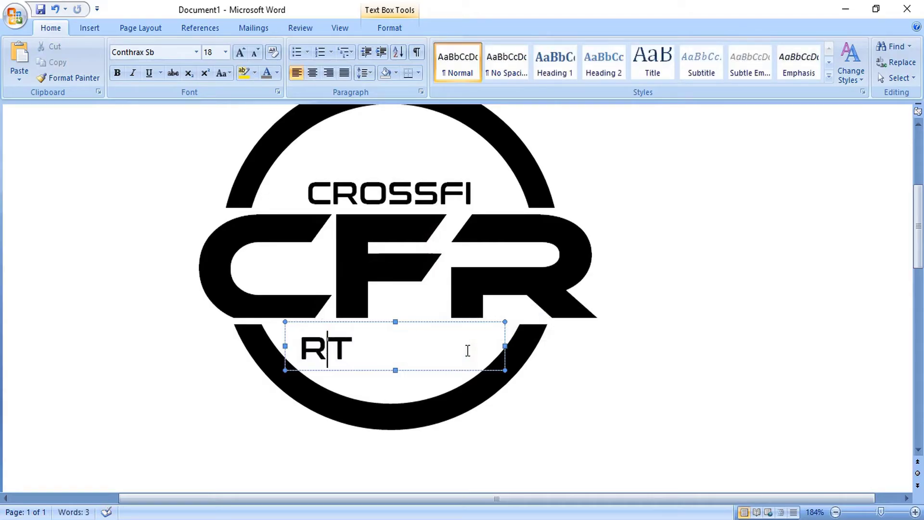
pyautogui.write('UM')
pyautogui.write('BLE')
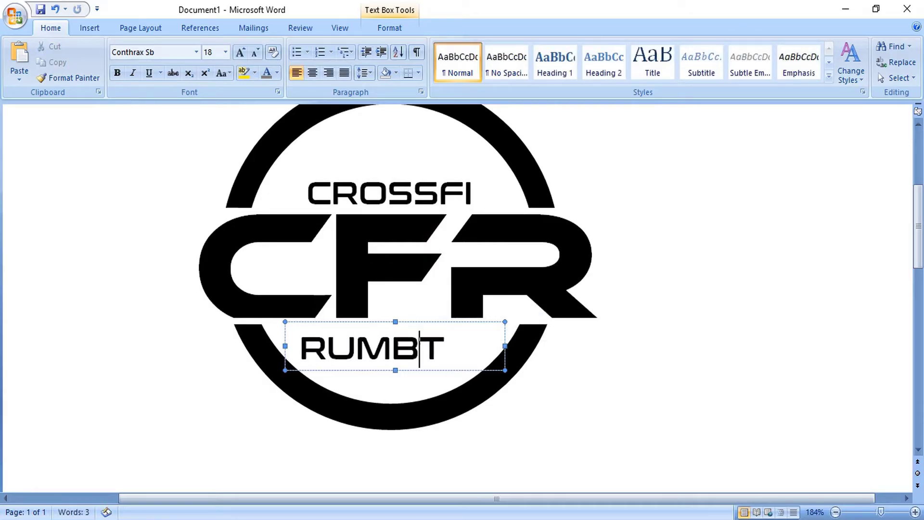
pyautogui.press('Delete')
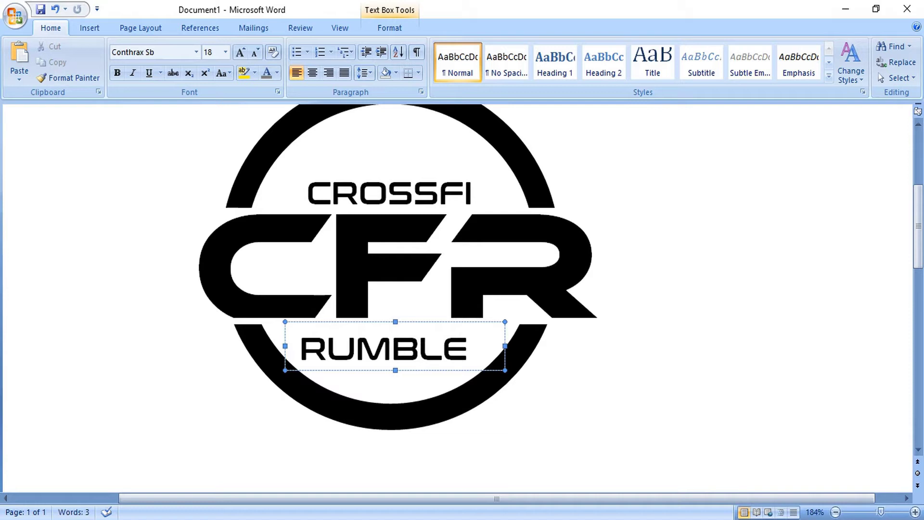
pyautogui.click(492, 433)
pyautogui.click(90, 27)
pyautogui.click(204, 60)
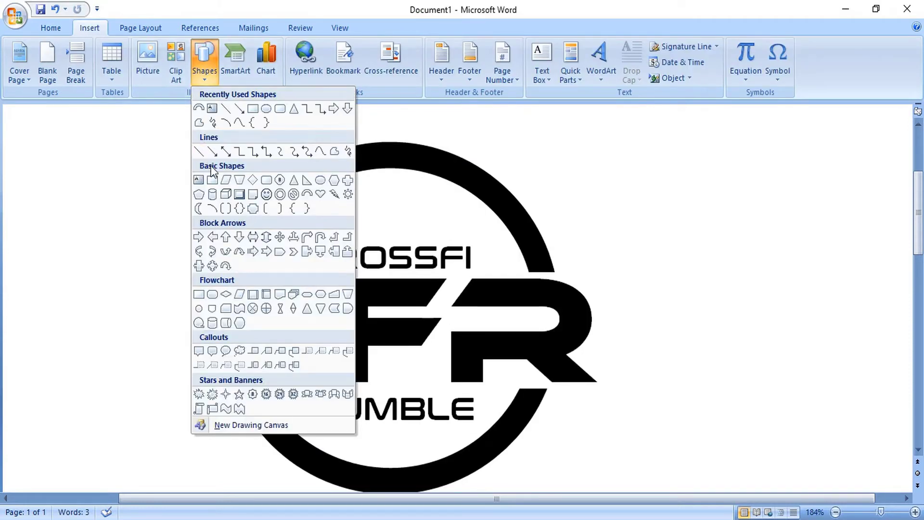
# - Draw a rectangle across the top of the CFR letters and remove its outline
pyautogui.click(253, 110)
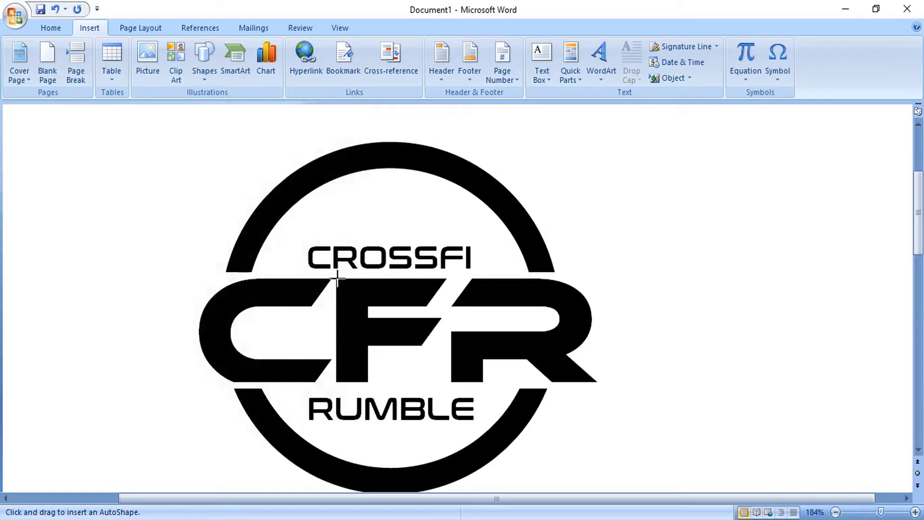
pyautogui.moveTo(336, 277)
pyautogui.mouseDown()
pyautogui.moveTo(411, 304)
pyautogui.moveTo(525, 305)
pyautogui.mouseUp()
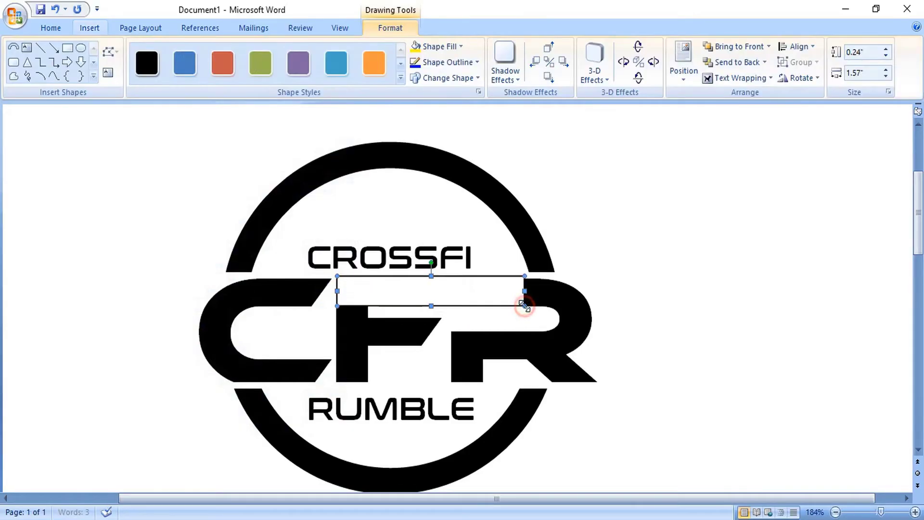
pyautogui.rightClick(475, 293)
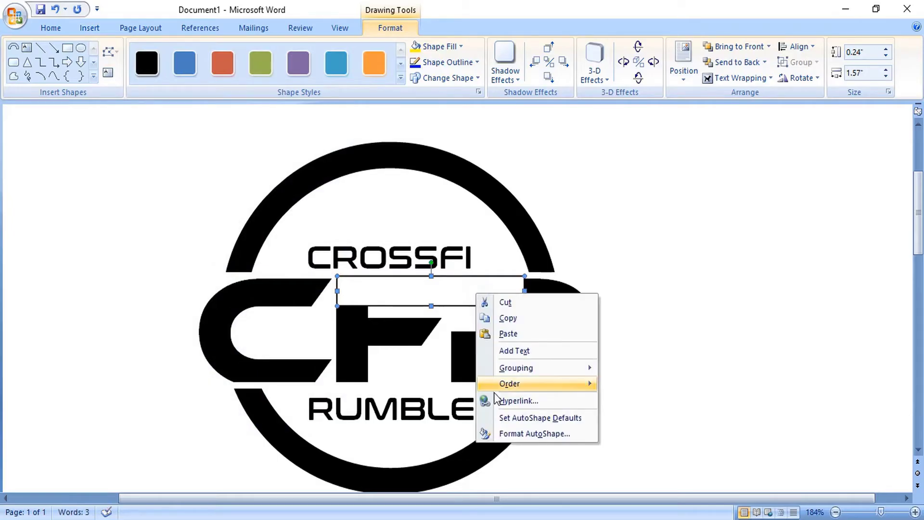
pyautogui.click(518, 435)
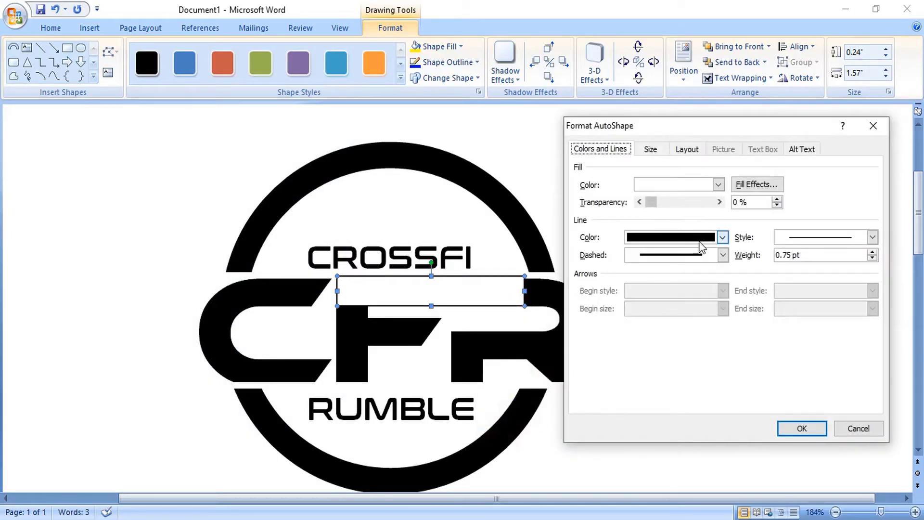
pyautogui.click(699, 237)
pyautogui.click(645, 359)
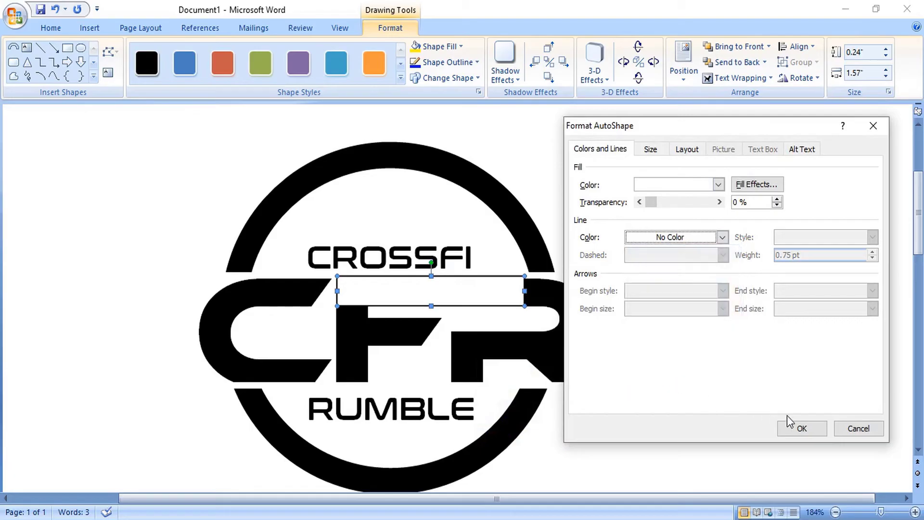
pyautogui.click(793, 430)
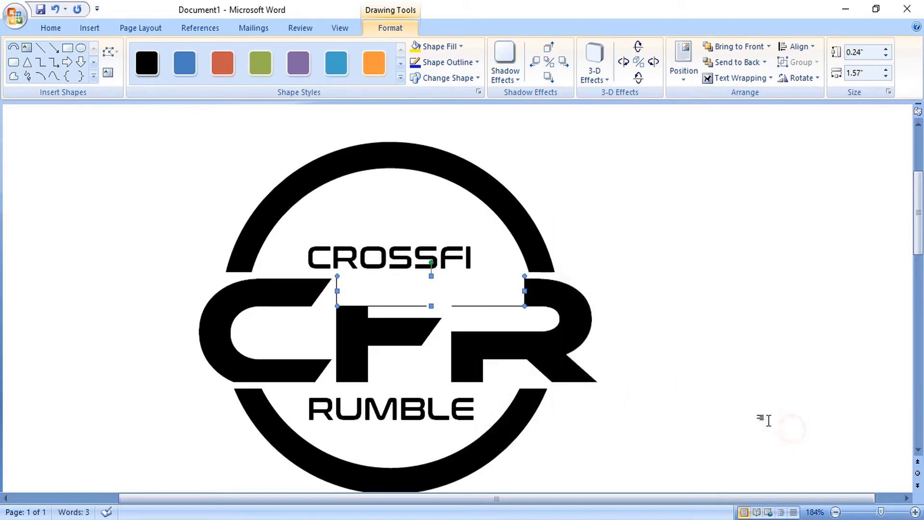
# - Fill the rectangle with navy Dark Blue, Text 2, Darker 25%
pyautogui.click(914, 512)
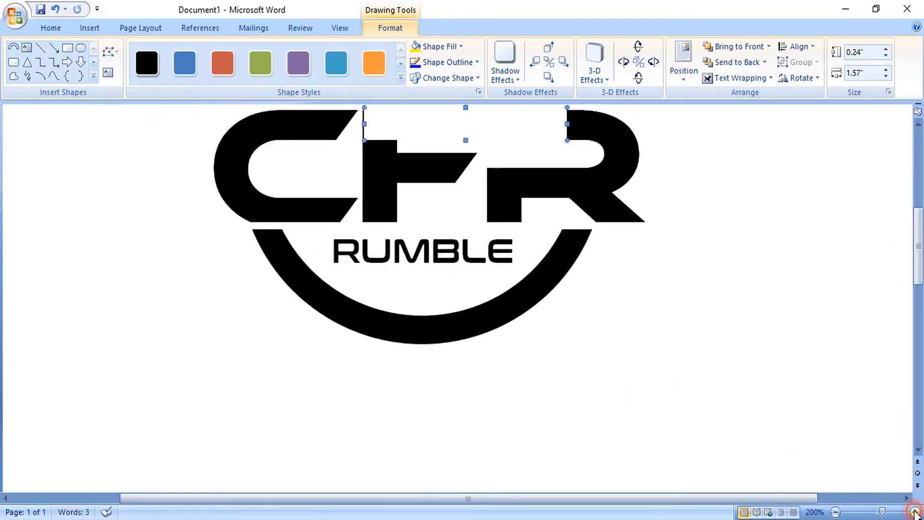
pyautogui.click(914, 511)
pyautogui.click(915, 511)
pyautogui.click(915, 512)
pyautogui.scroll(3, 866, 226)
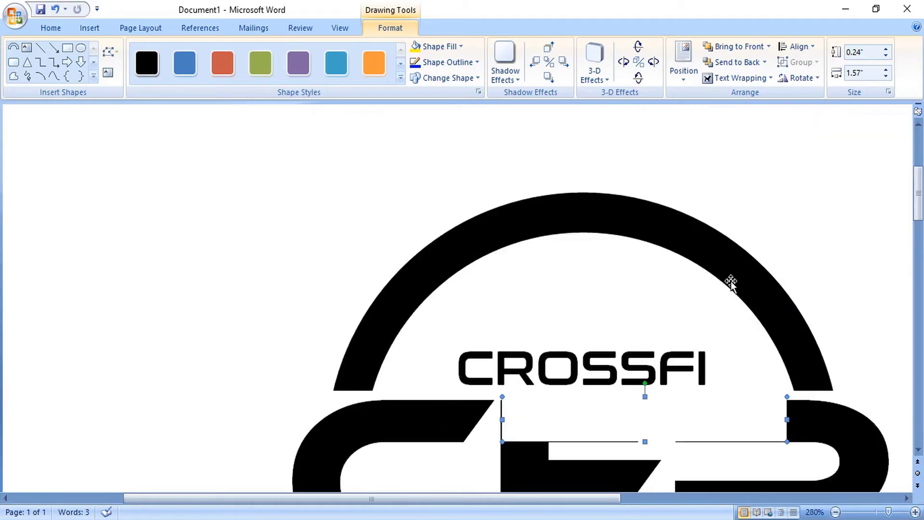
pyautogui.moveTo(645, 396); pyautogui.dragTo(645, 401)
pyautogui.scroll(-1, 600, 390)
pyautogui.rightClick(599, 388)
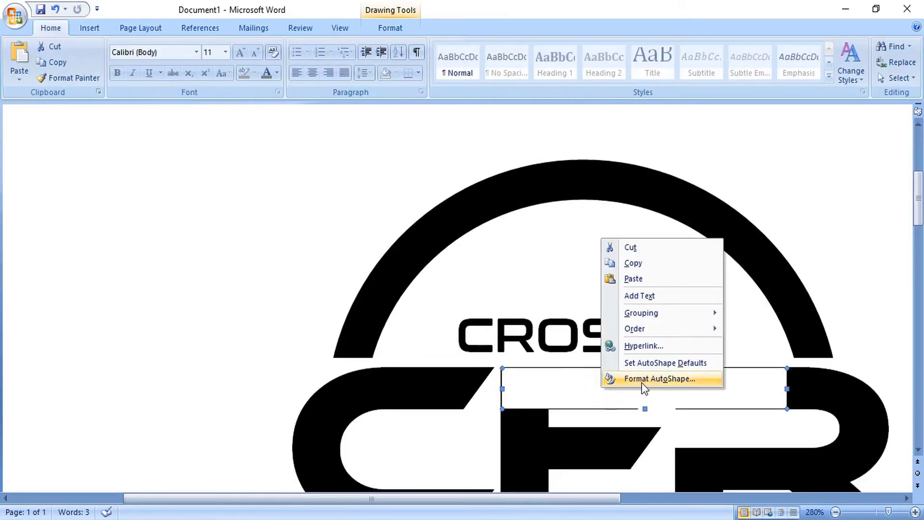
pyautogui.click(642, 381)
pyautogui.click(684, 185)
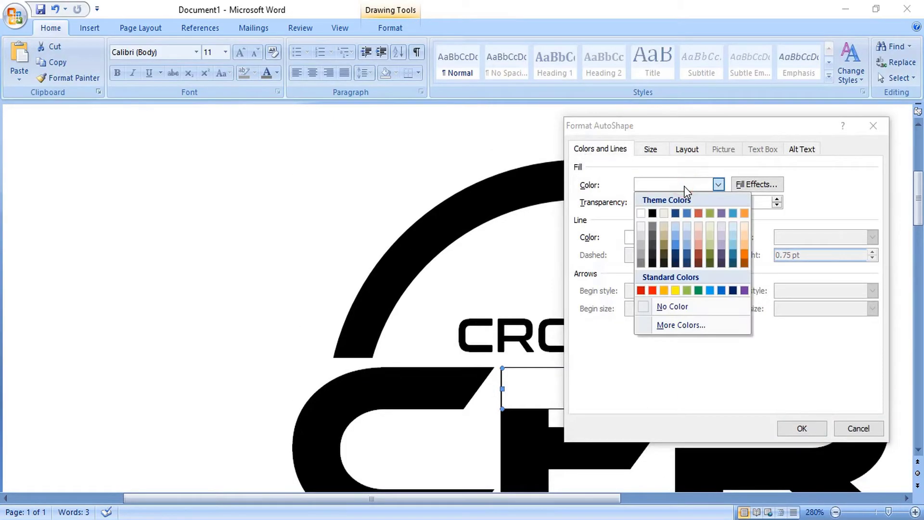
pyautogui.click(675, 263)
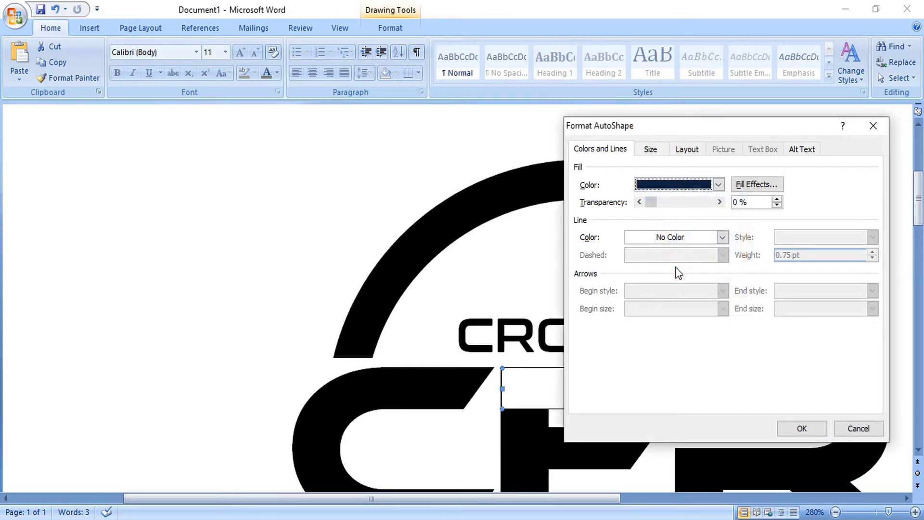
pyautogui.click(718, 184)
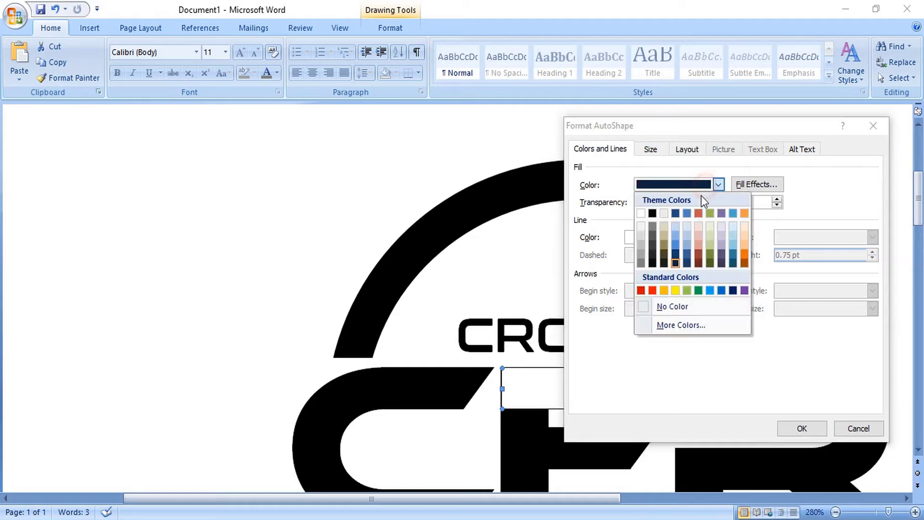
pyautogui.click(687, 263)
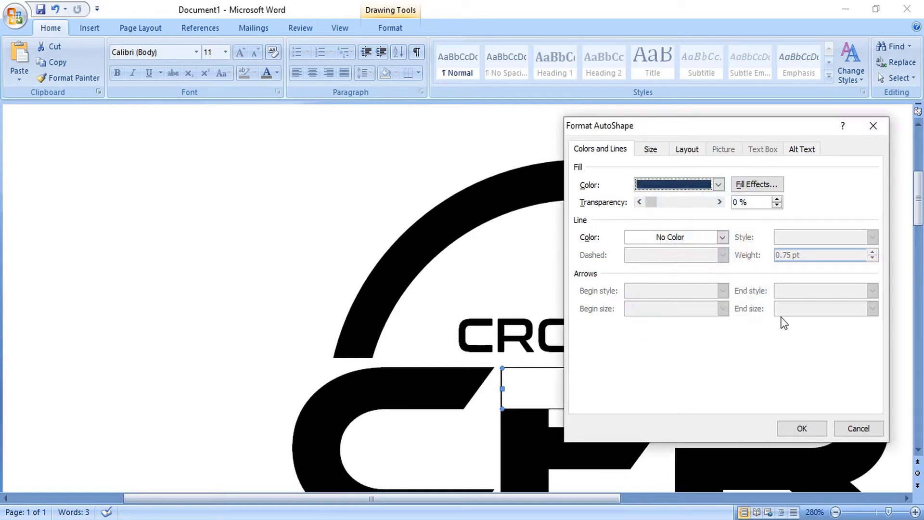
pyautogui.click(800, 430)
pyautogui.click(825, 393)
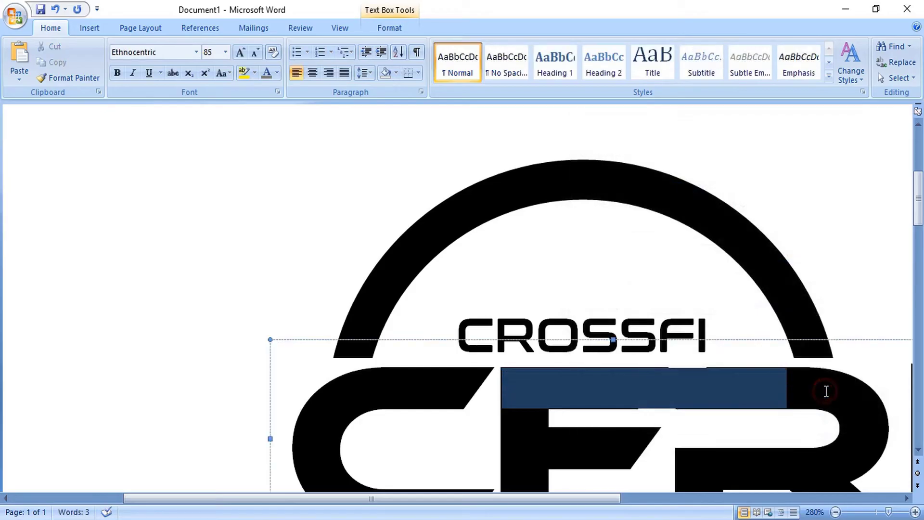
pyautogui.scroll(-3, 674, 265)
# - Color the CFR letters navy
pyautogui.click(334, 214)
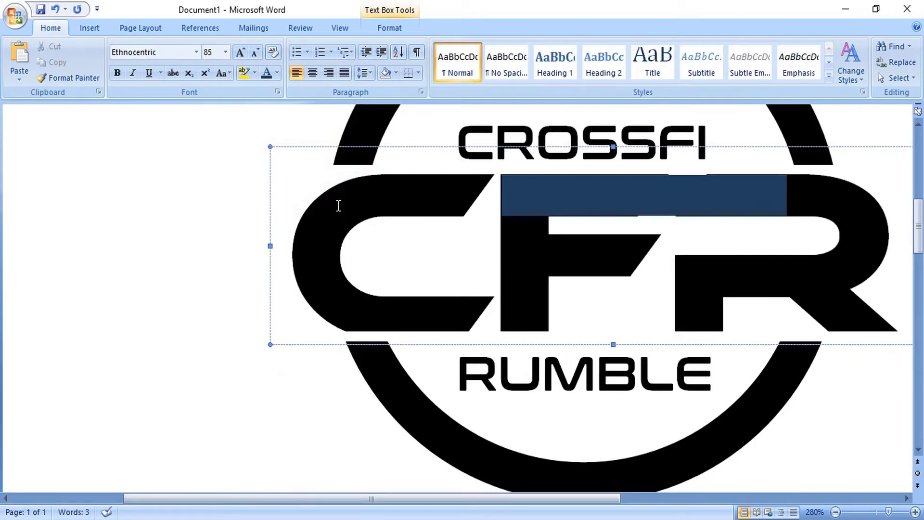
pyautogui.click(321, 149)
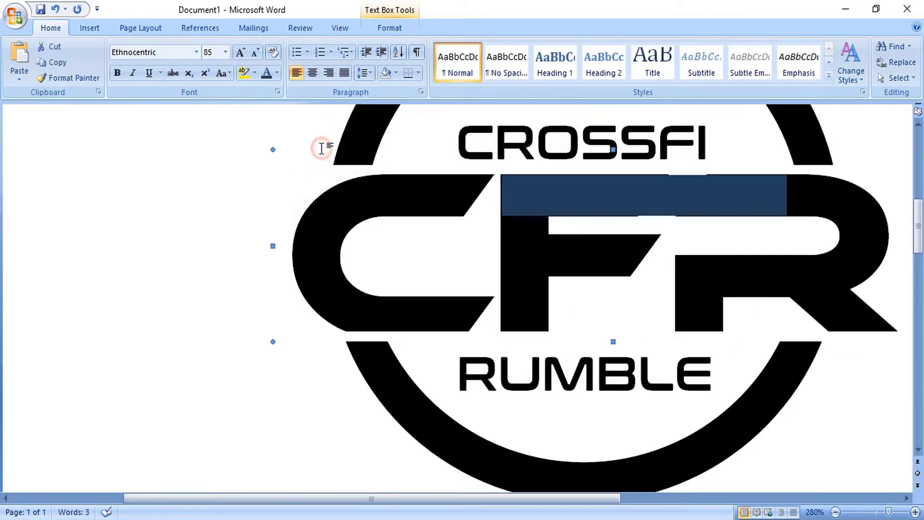
pyautogui.click(266, 73)
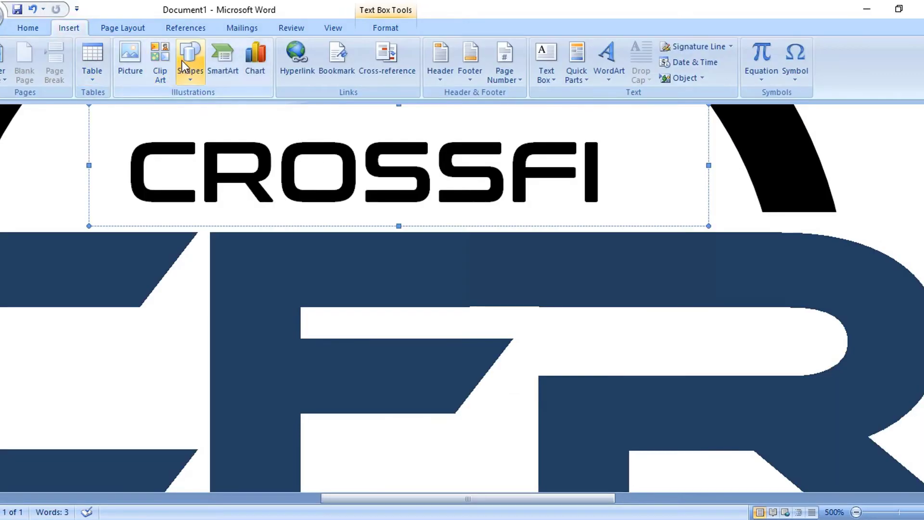
# - Draw a borderless white bar across the F and R and widen it to 1.69 inches
pyautogui.click(204, 62)
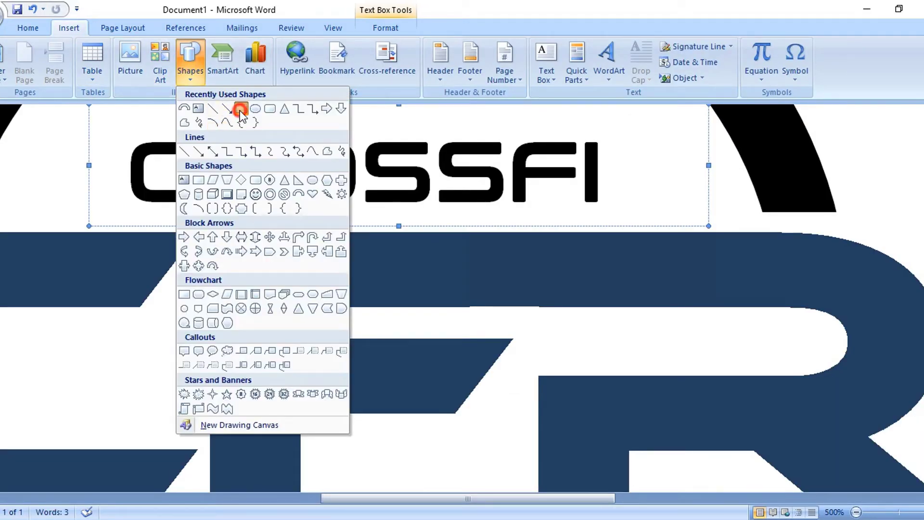
pyautogui.click(241, 123)
pyautogui.moveTo(300, 307)
pyautogui.mouseDown()
pyautogui.moveTo(342, 319)
pyautogui.moveTo(522, 309)
pyautogui.moveTo(796, 313)
pyautogui.moveTo(780, 313)
pyautogui.mouseUp()
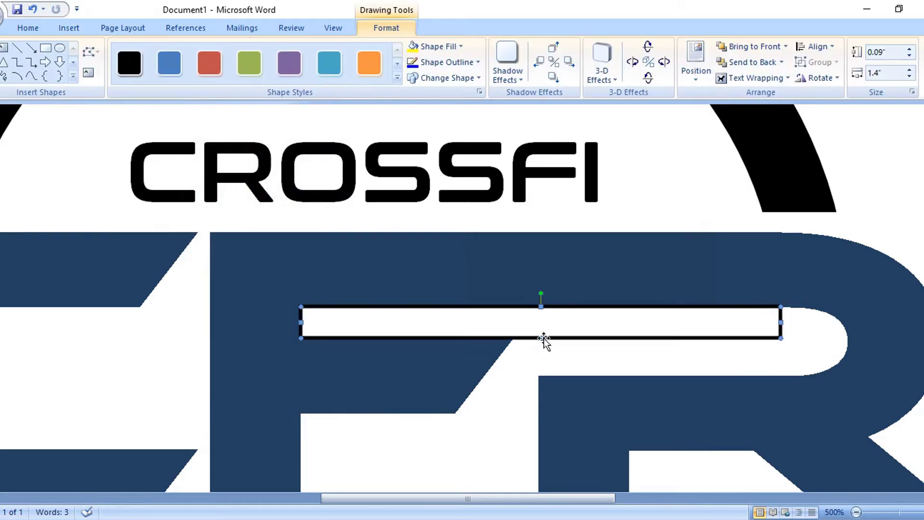
pyautogui.rightClick(546, 335)
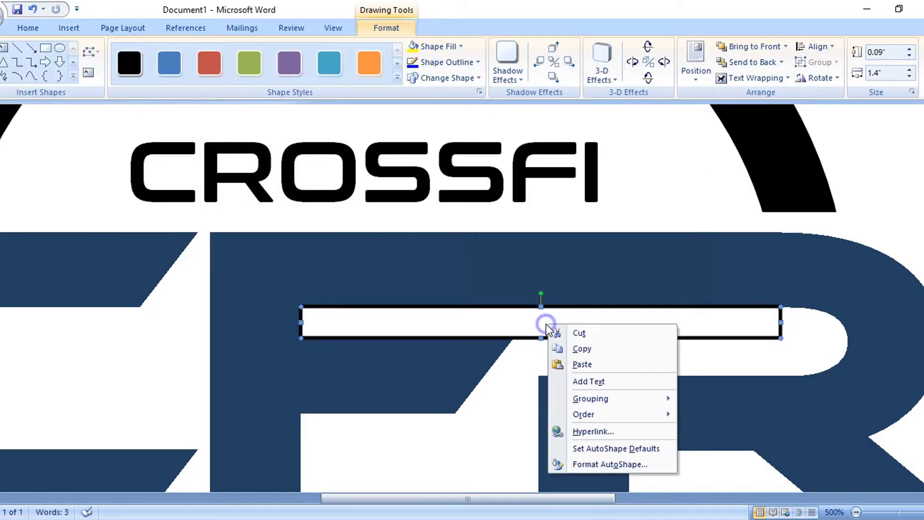
pyautogui.click(587, 464)
pyautogui.click(705, 237)
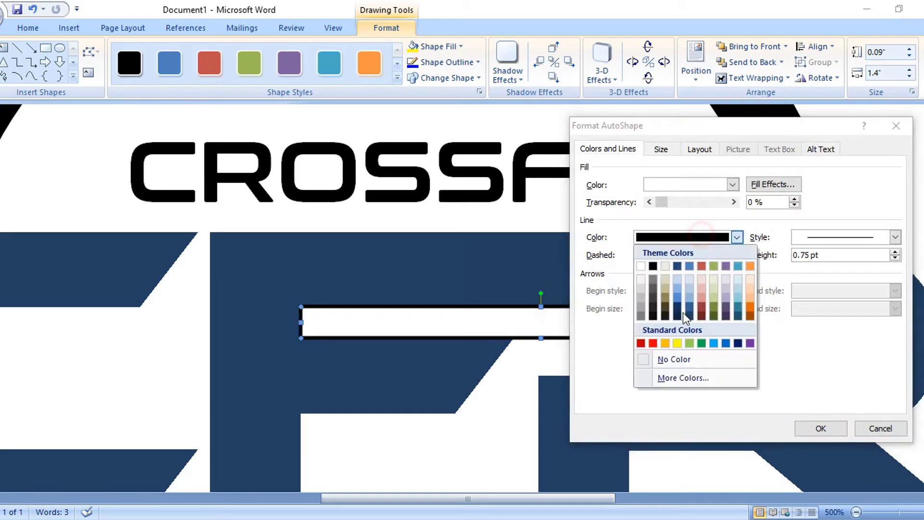
pyautogui.click(654, 359)
pyautogui.click(820, 428)
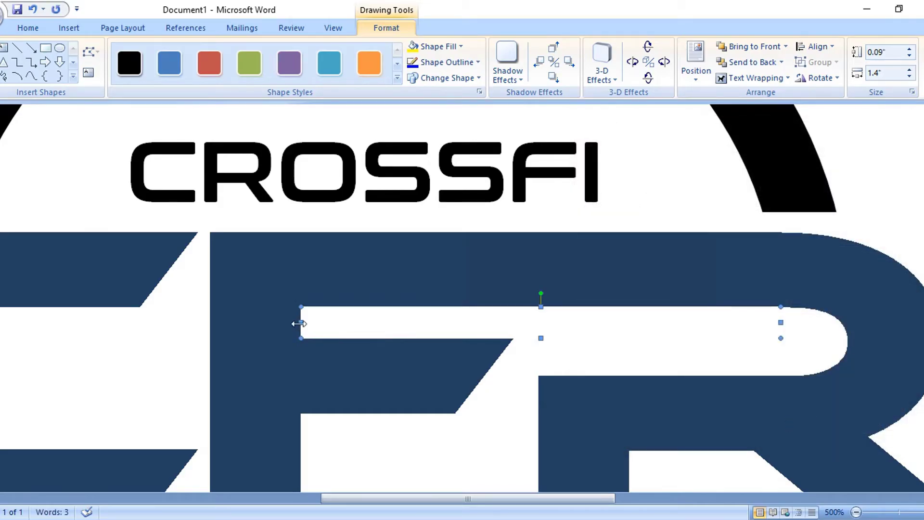
pyautogui.moveTo(299, 323); pyautogui.dragTo(202, 324)
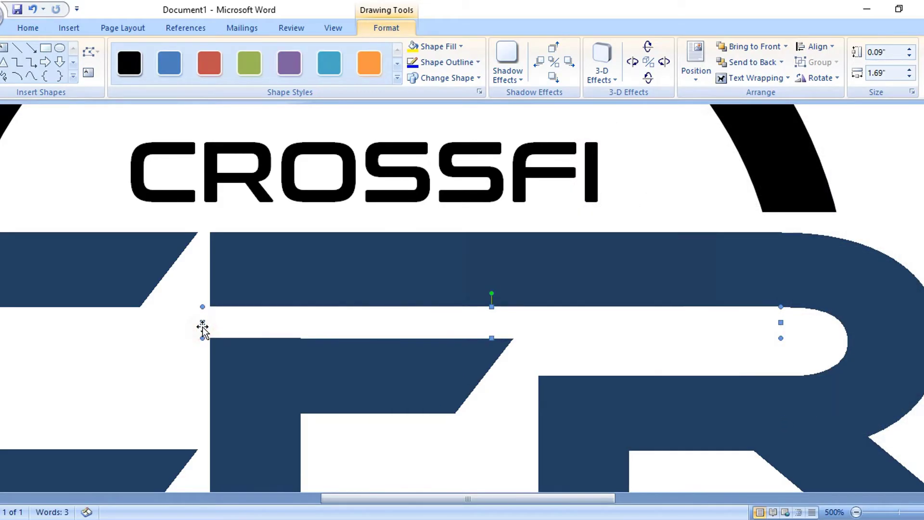
pyautogui.click(203, 328)
pyautogui.scroll(-3, 203, 329)
pyautogui.scroll(-3, 265, 254)
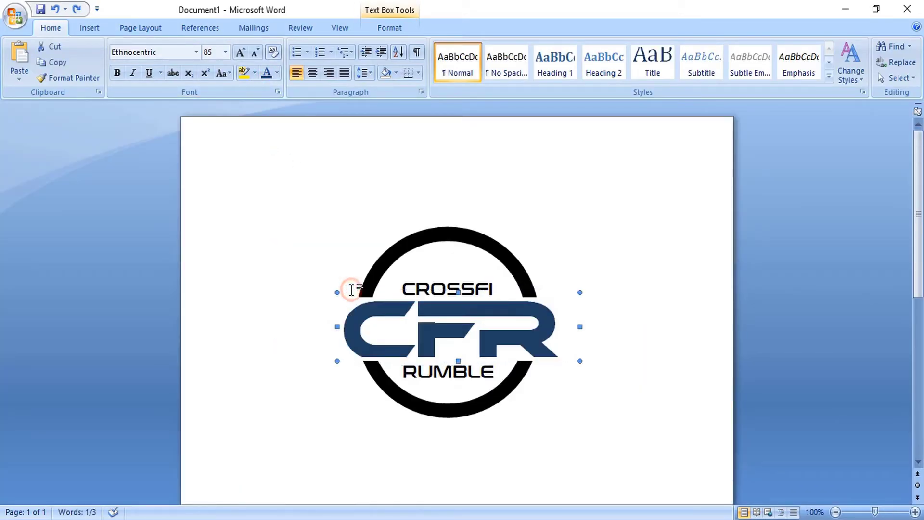
# - Apply standard Dark Blue to the CFR letters and as the small bar's fill
pyautogui.click(277, 73)
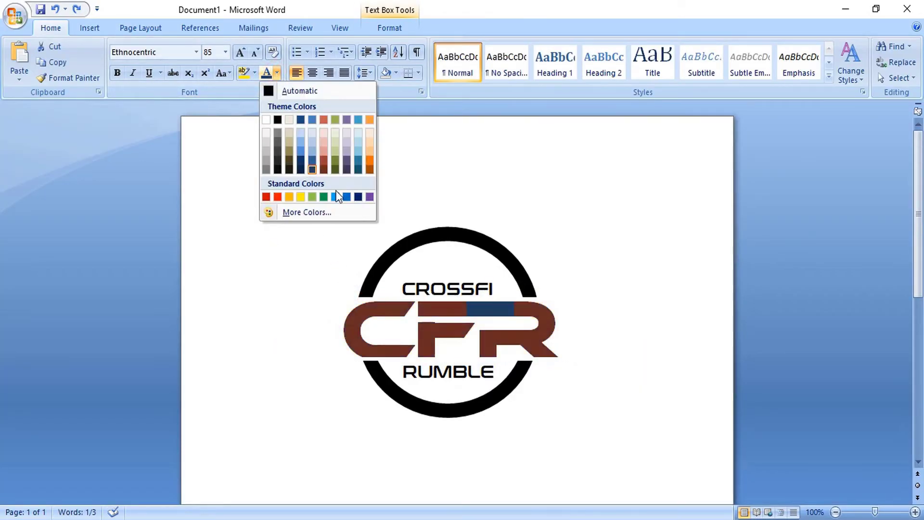
pyautogui.click(358, 197)
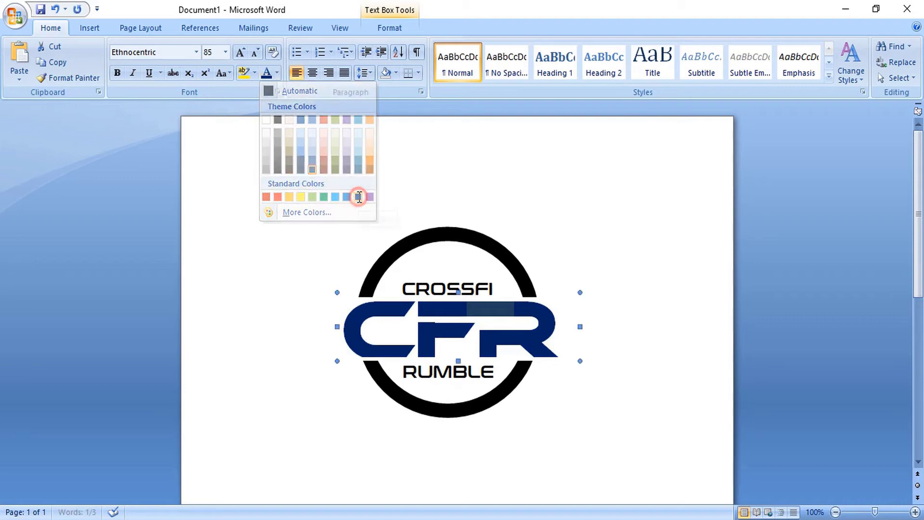
pyautogui.click(490, 314)
pyautogui.rightClick(490, 314)
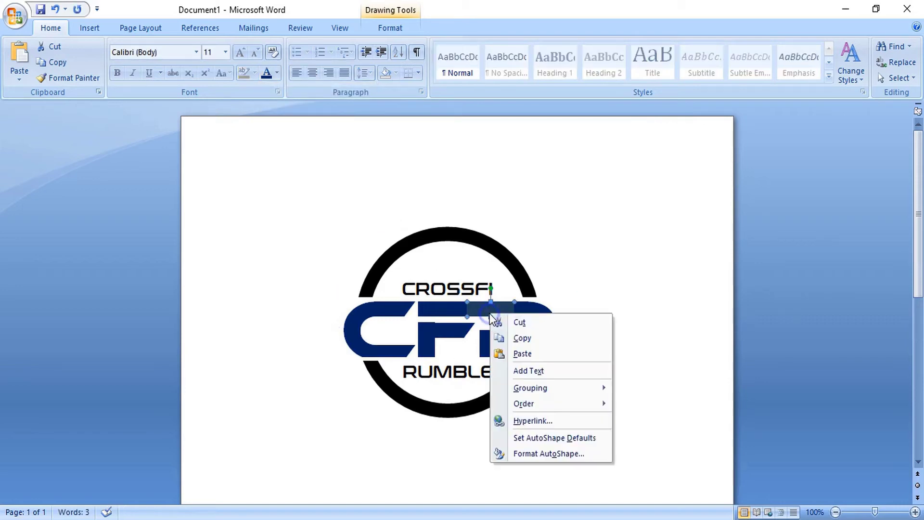
pyautogui.click(538, 454)
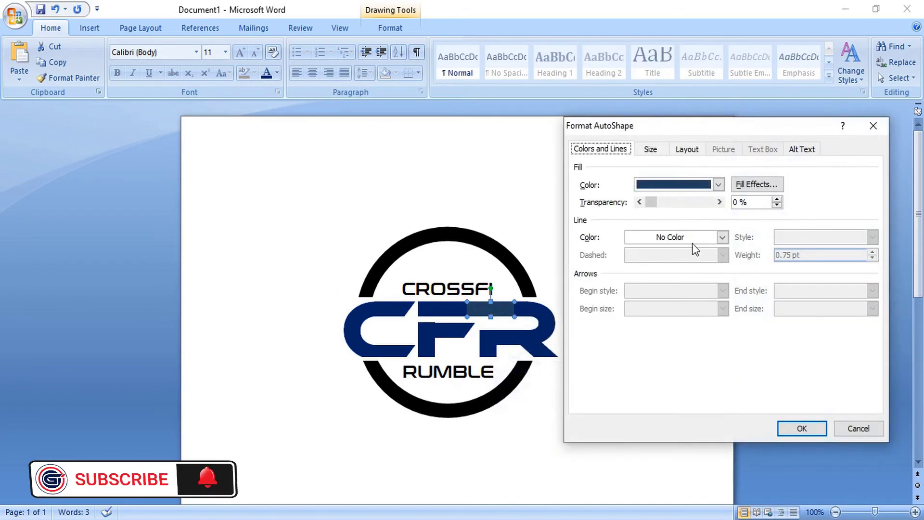
pyautogui.click(719, 185)
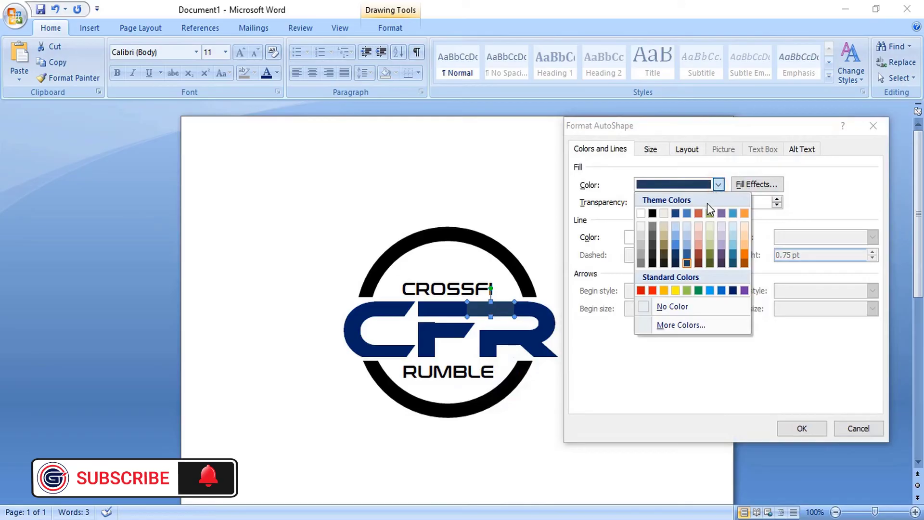
pyautogui.click(733, 290)
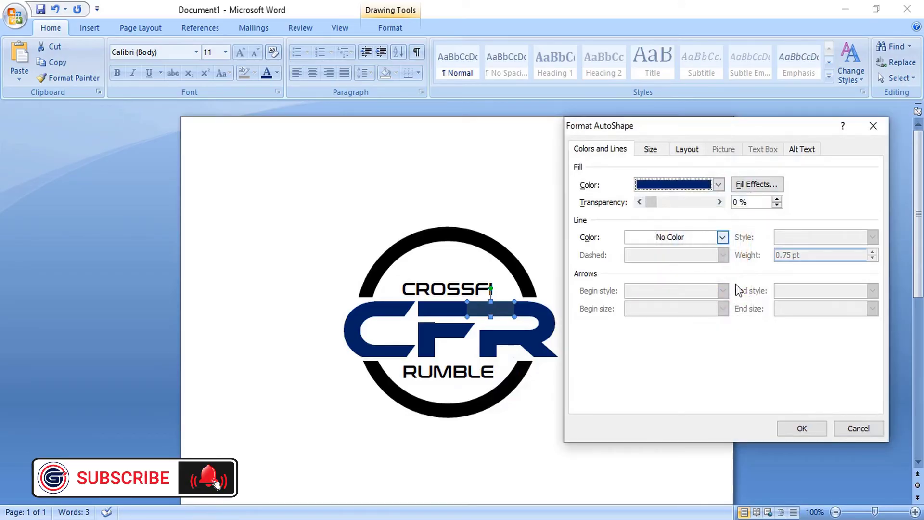
pyautogui.click(795, 428)
pyautogui.click(679, 333)
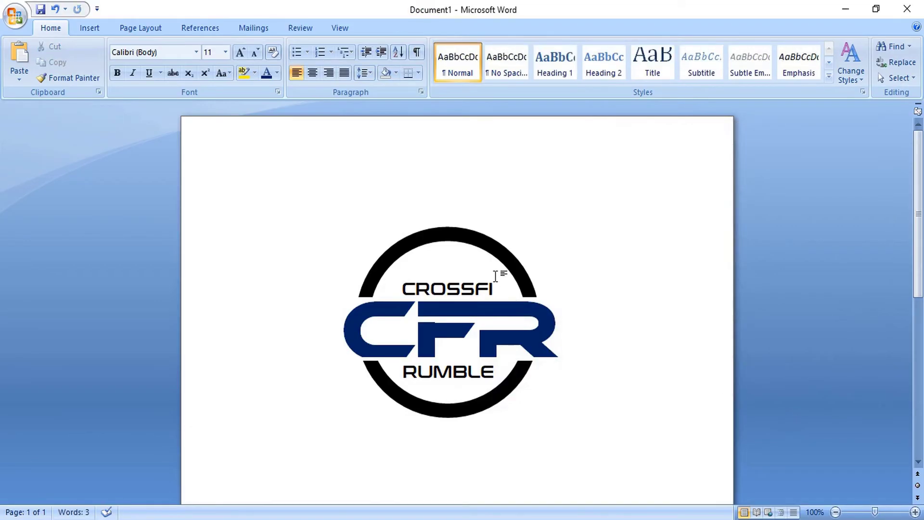
# - Change the upper arc's line color to Dark Blue
pyautogui.click(495, 248)
pyautogui.rightClick(496, 249)
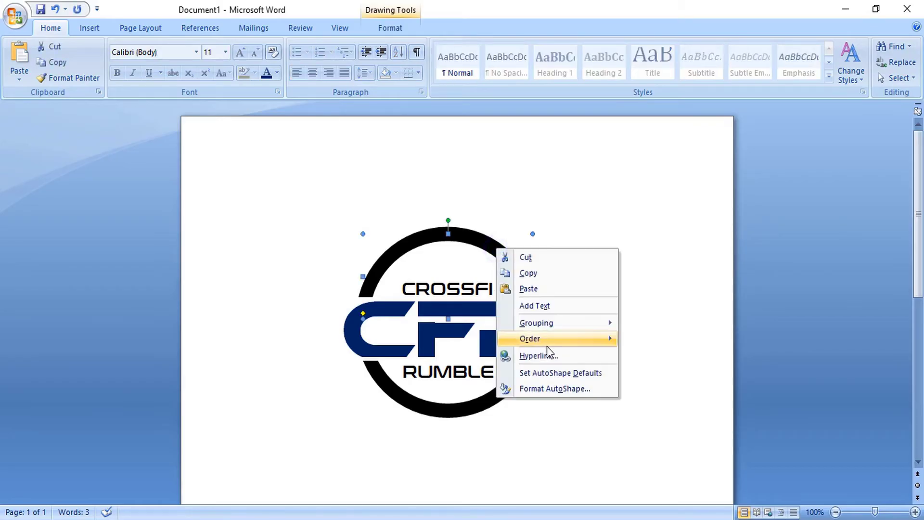
pyautogui.click(547, 388)
pyautogui.click(709, 236)
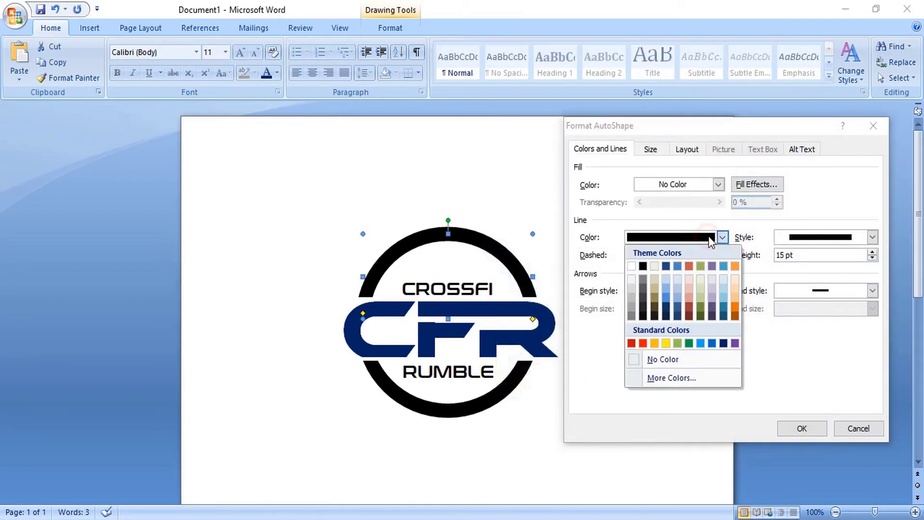
pyautogui.click(723, 342)
pyautogui.click(803, 428)
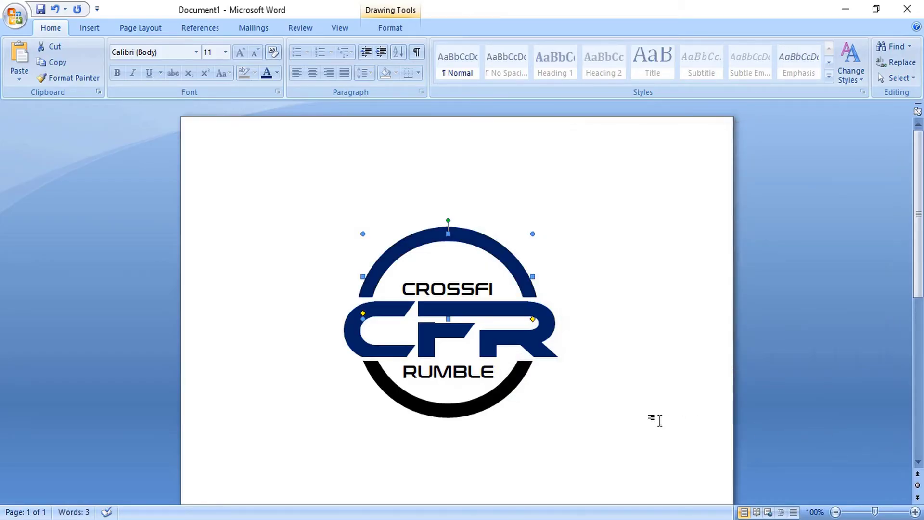
pyautogui.click(659, 401)
# - Bring up Format AutoShape for the lower black arc
pyautogui.click(481, 403)
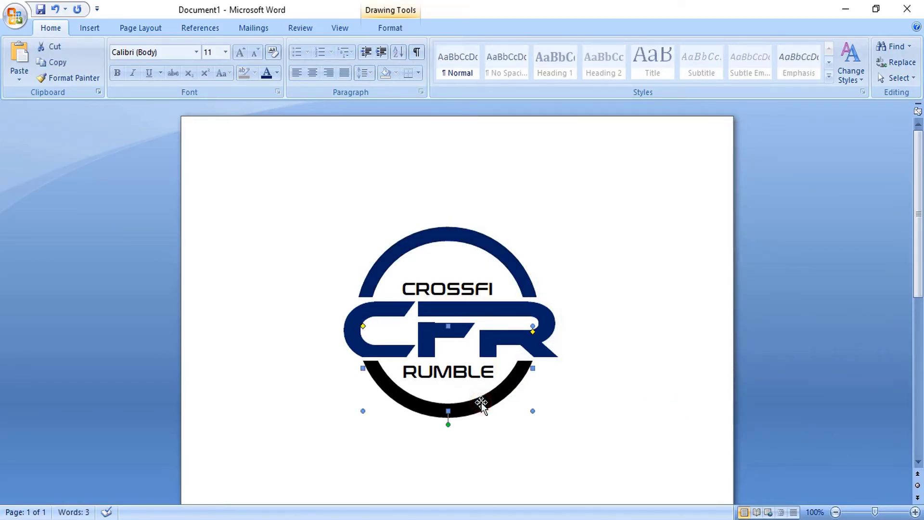
pyautogui.rightClick(481, 403)
pyautogui.click(513, 399)
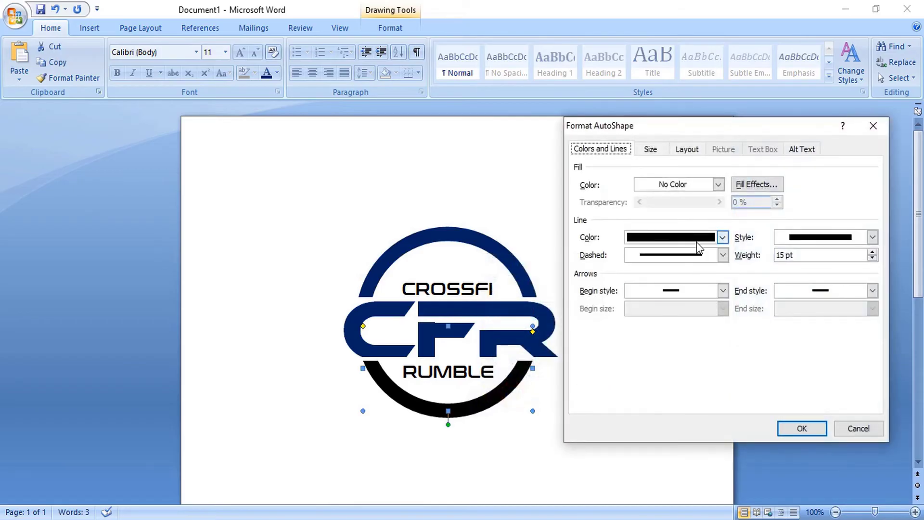